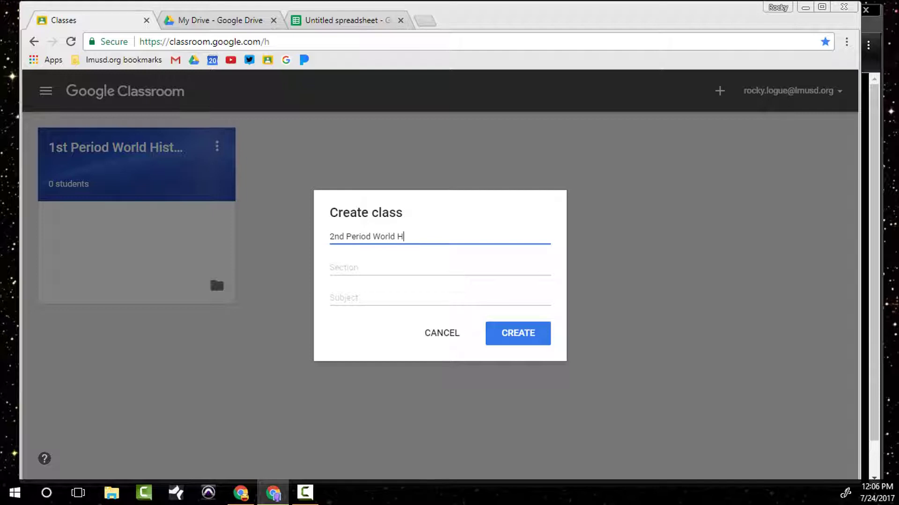
Create a class named "2nd Period World History" and dismiss the navigation tip on its new page.
key("BackSpace")
key("BackSpace")
type("tory")
key("Return")
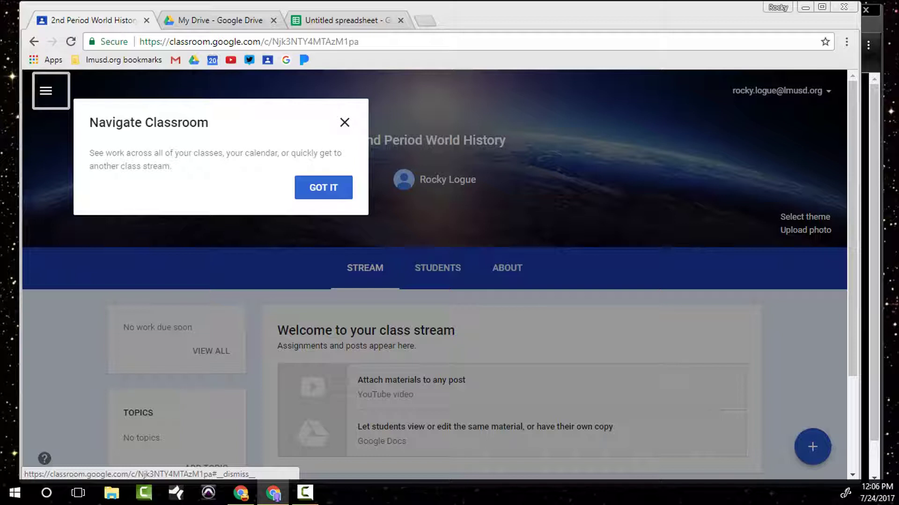
left_click(345, 122)
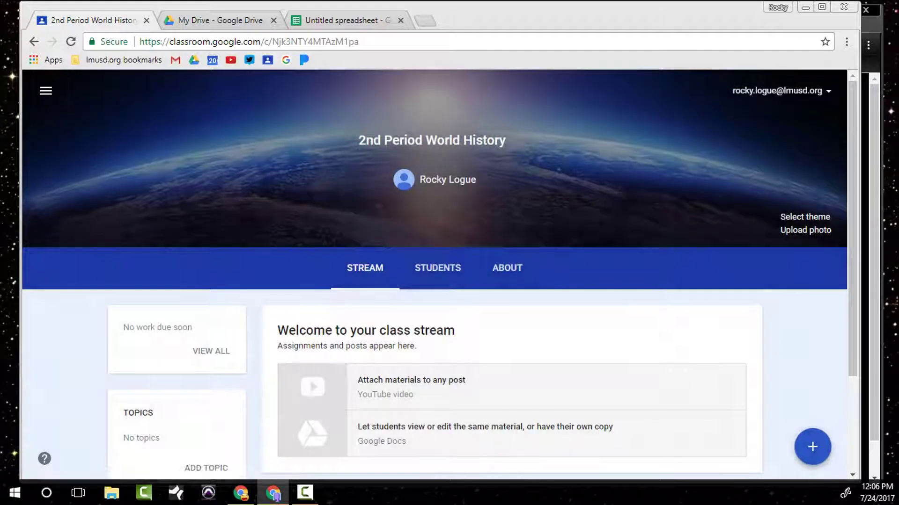
Look over the class stream and Students page, including the form for inviting students, without inviting anyone.
scroll(434, 274, "down", 3)
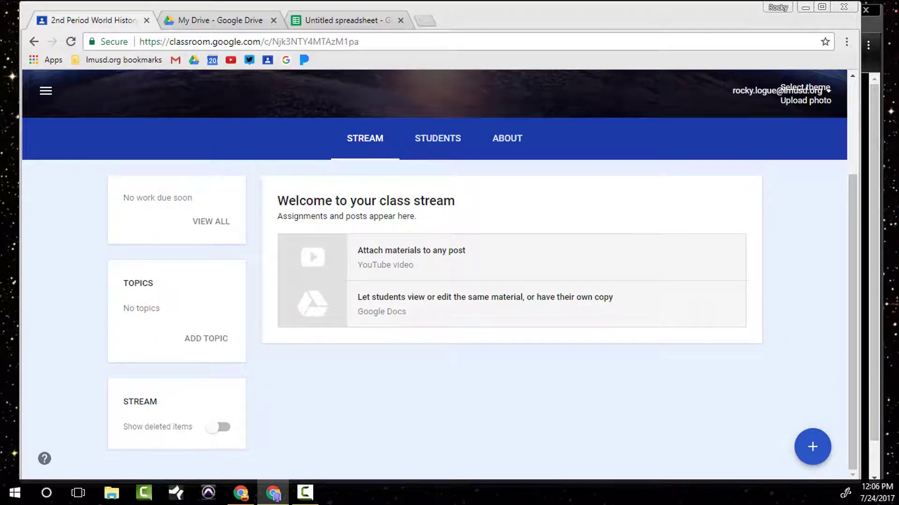
left_click(380, 149)
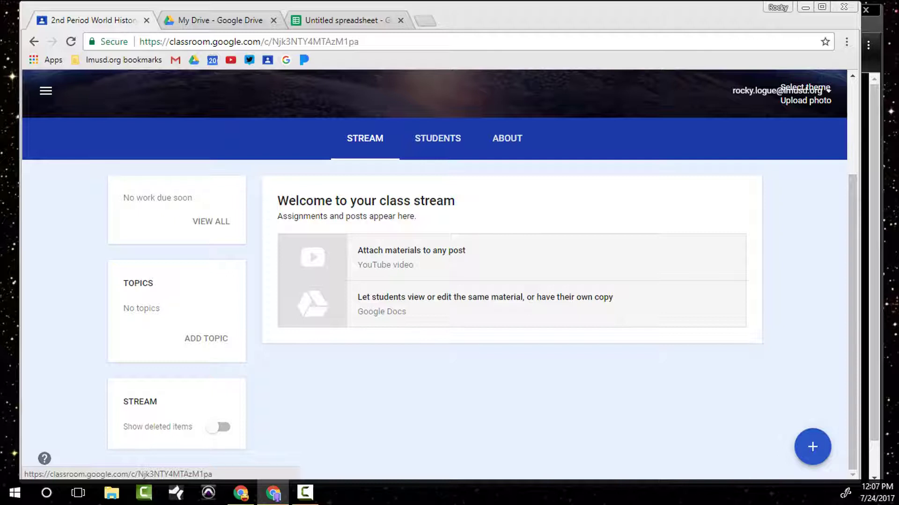
left_click(426, 143)
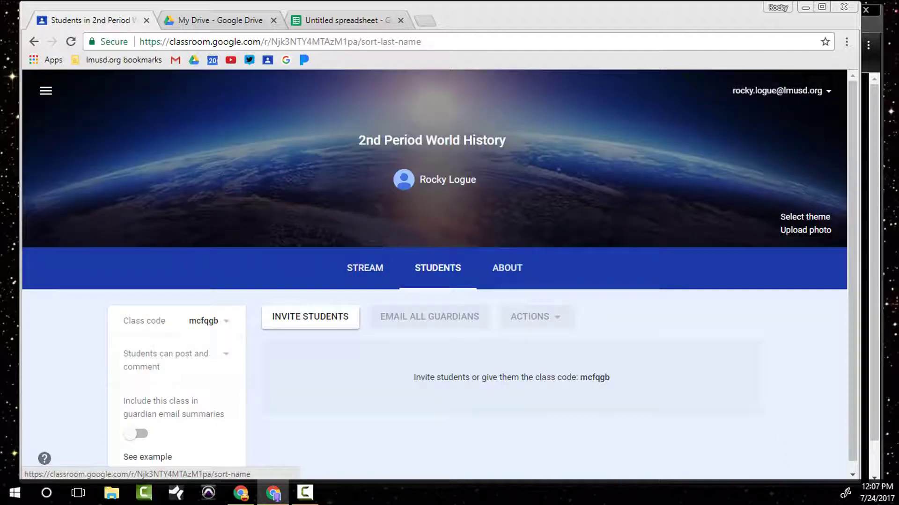
left_click(351, 317)
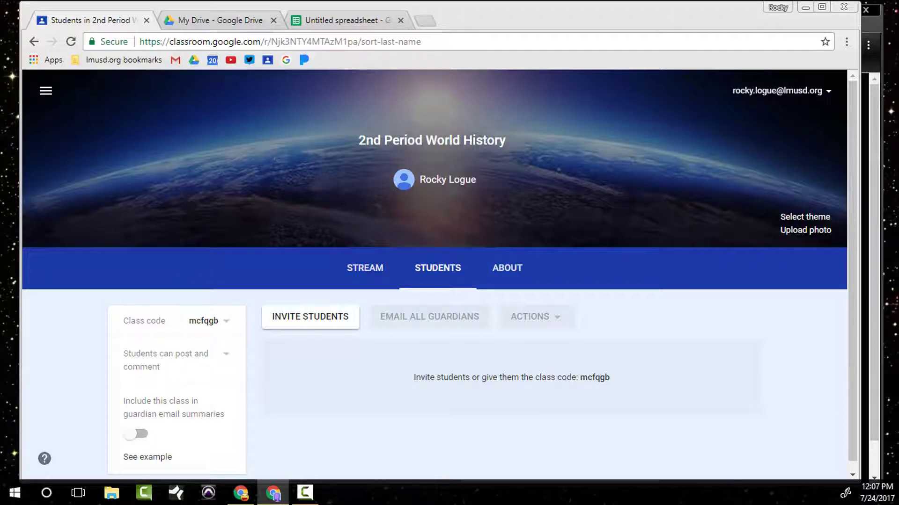
left_click(333, 316)
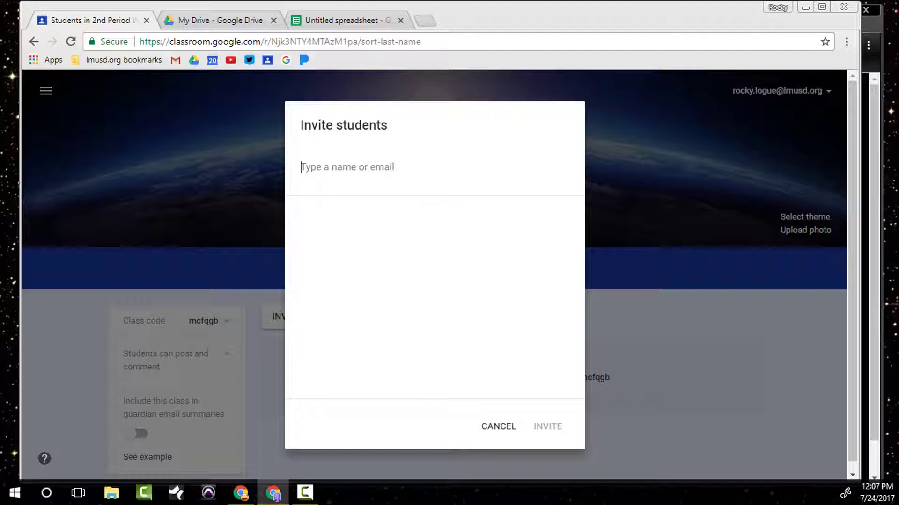
key("Escape")
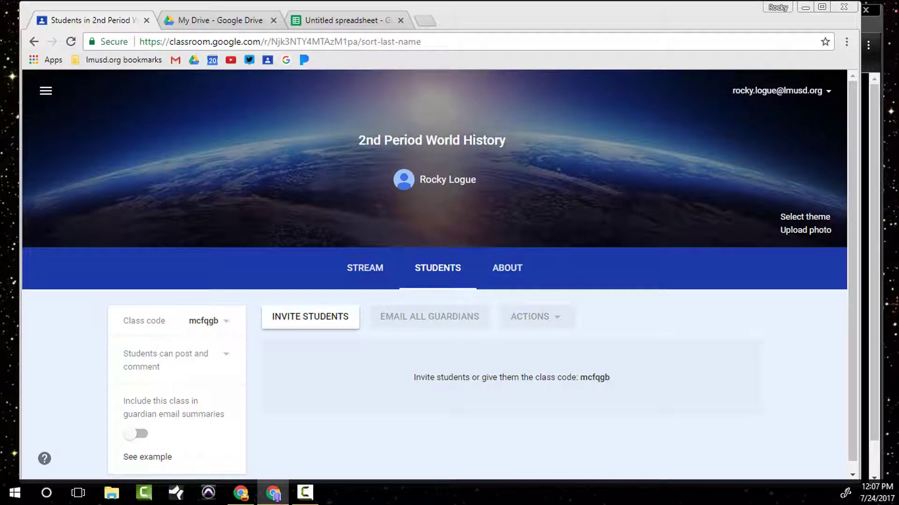
Examine the class's About page, including its description, room, Google Drive folder and calendar entries.
left_click(497, 275)
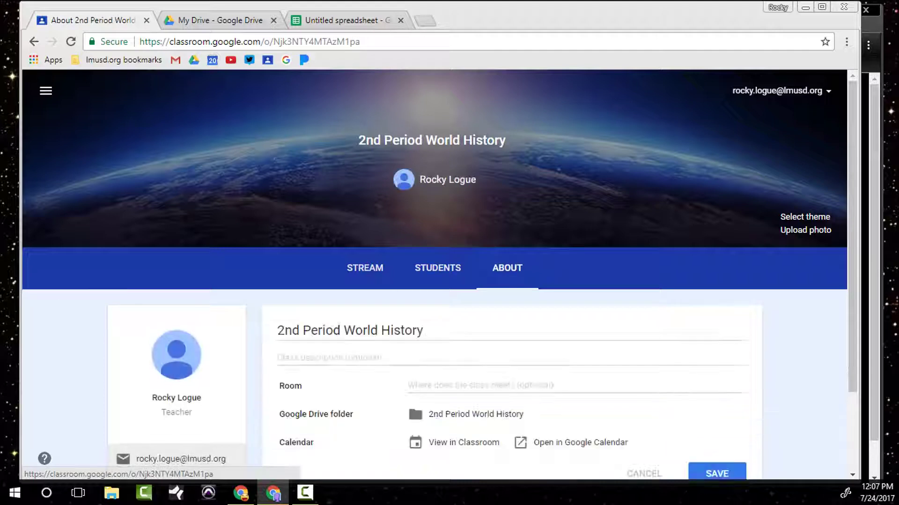
scroll(497, 275, "down", 1)
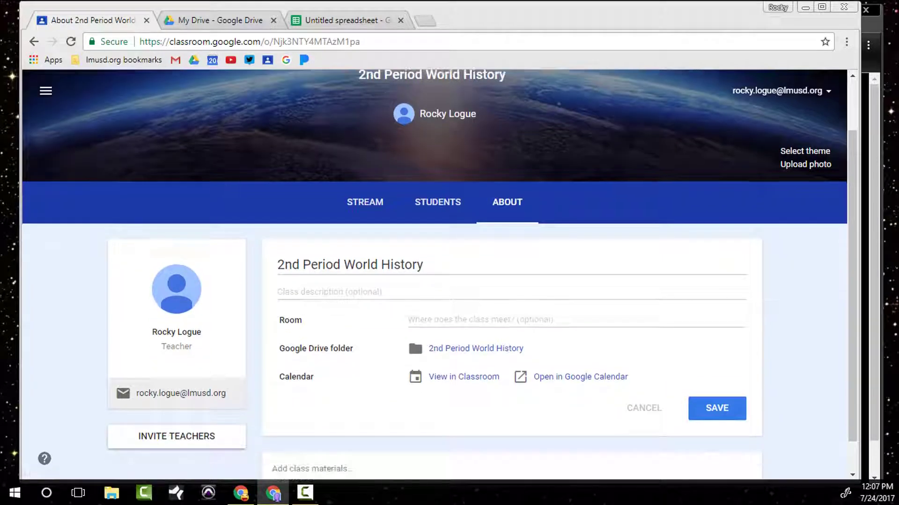
scroll(440, 274, "down", 1)
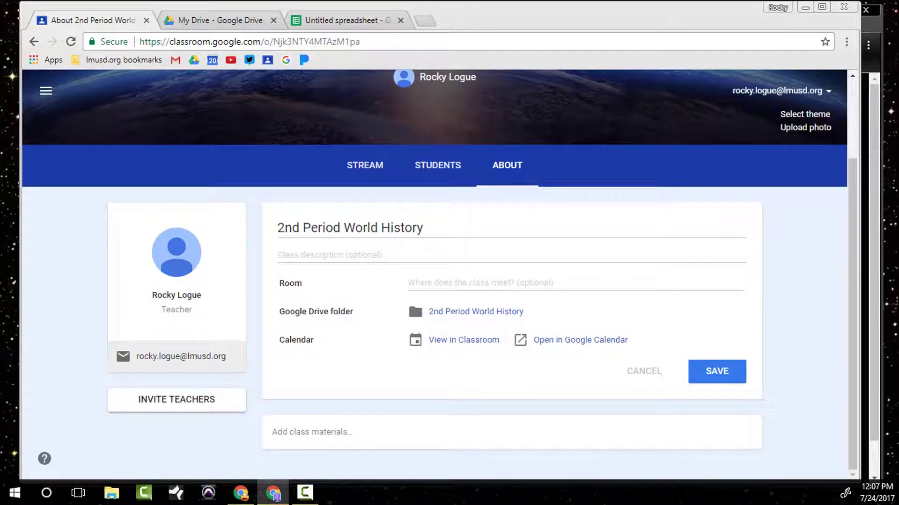
left_click(414, 307)
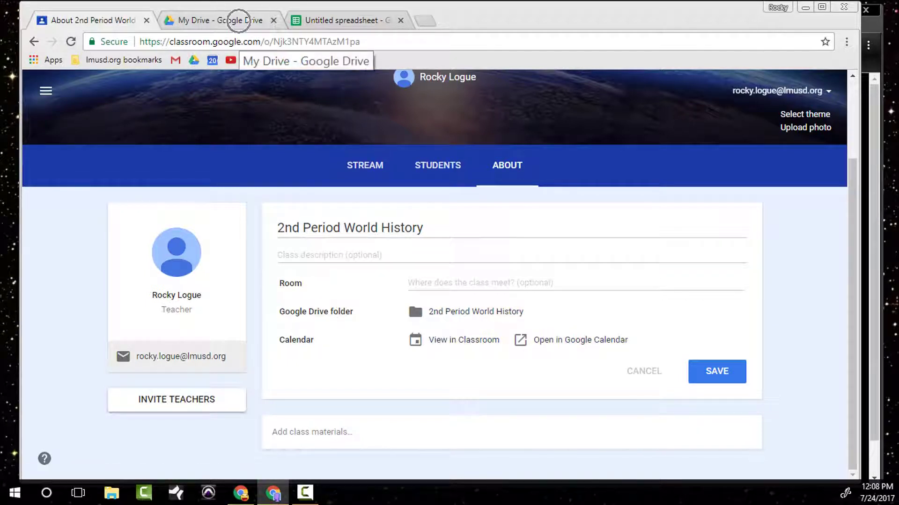
Switch to Google Drive and examine the class folders inside the Classroom folder in My Drive.
left_click(234, 20)
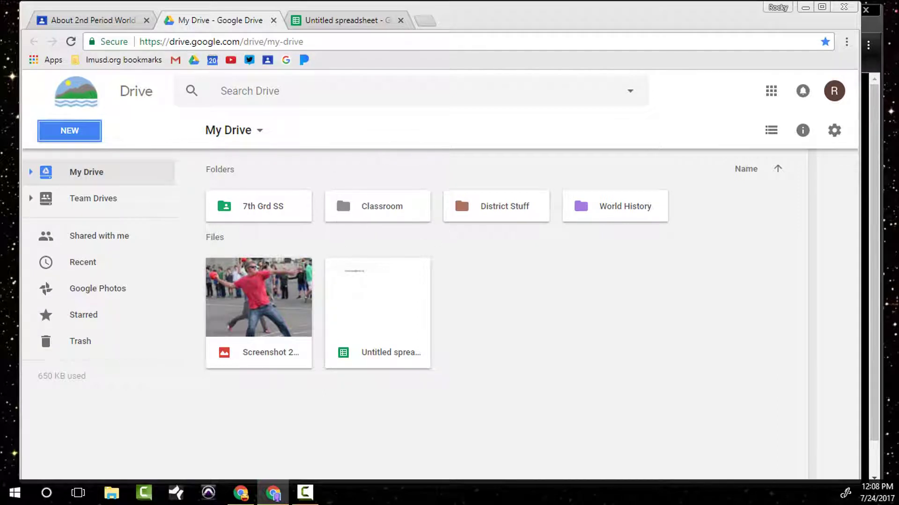
double_click(382, 205)
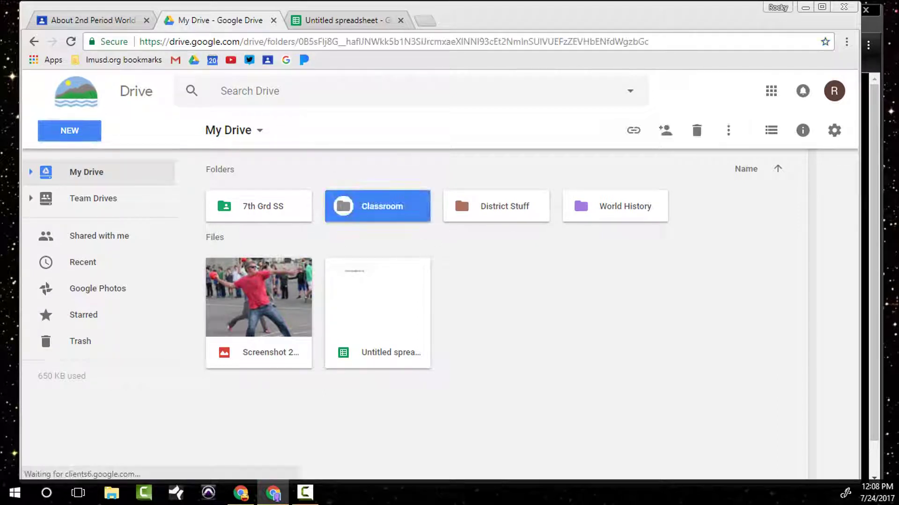
left_click(261, 206)
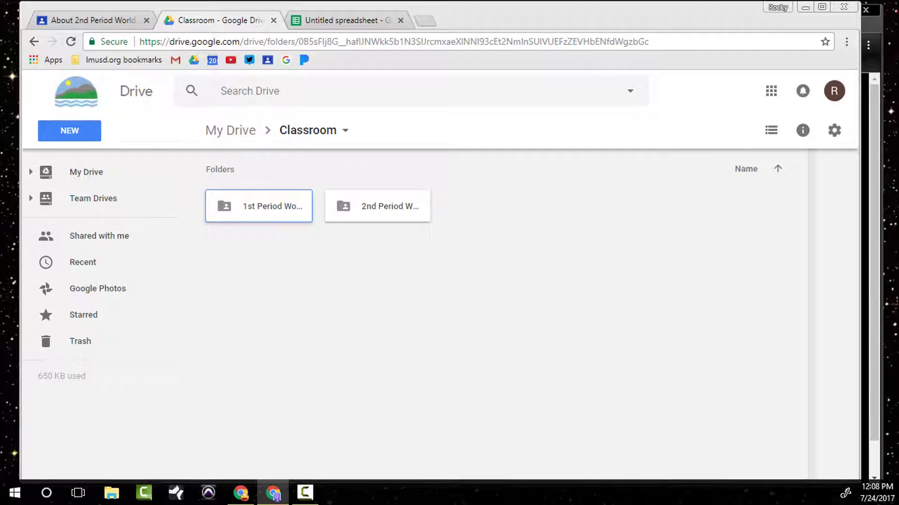
key("ctrl+shift+Tab")
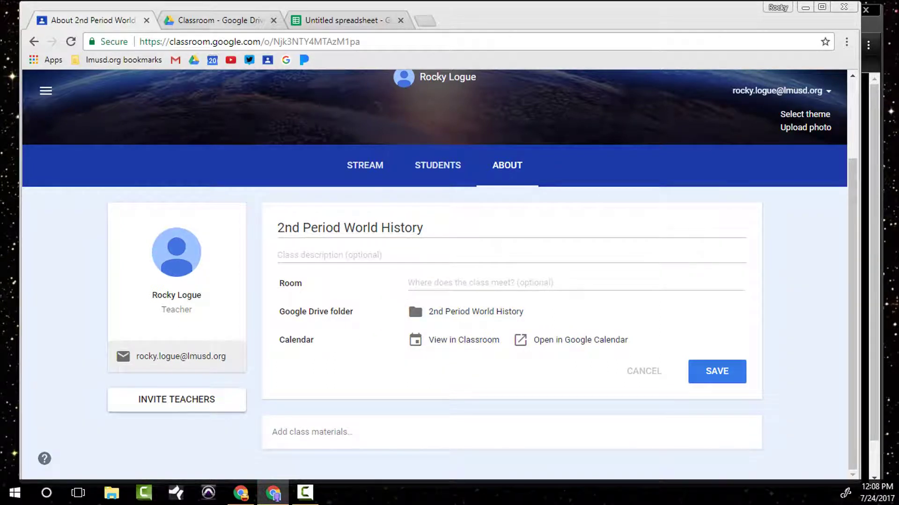
key("ctrl+Tab")
key("alt+Left")
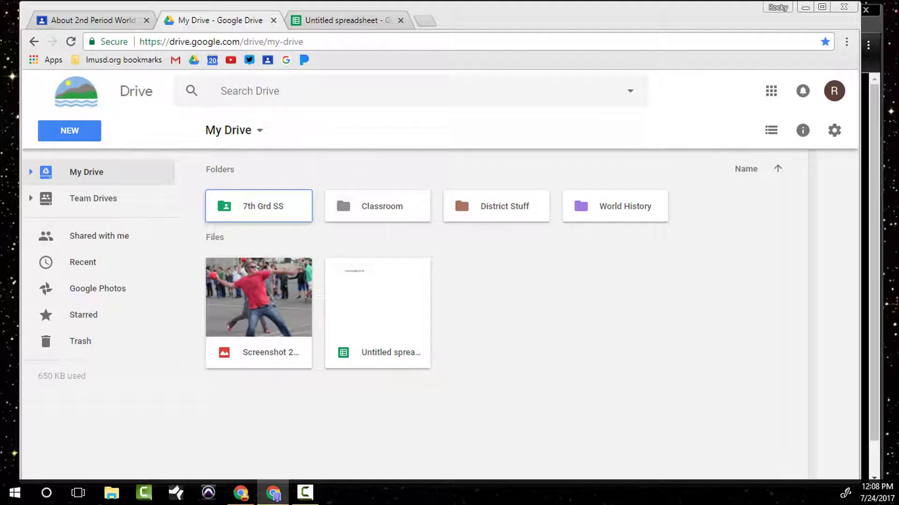
key("Right")
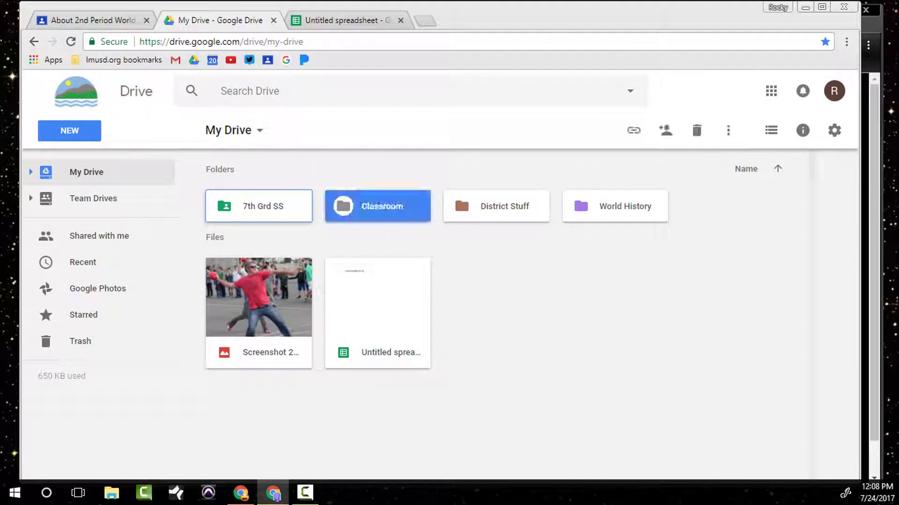
key("Return")
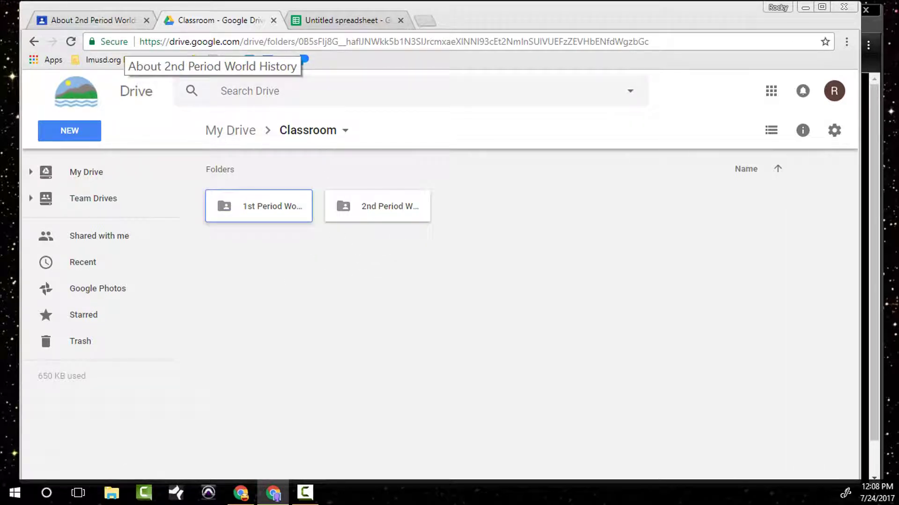
Switch back to Google Classroom and open the stream of the 2nd Period World History class.
left_click(117, 20)
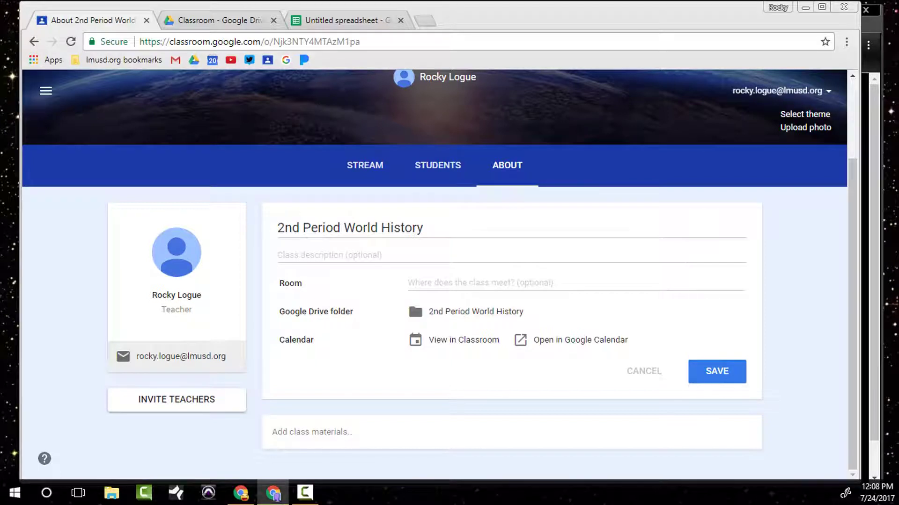
left_click(228, 401)
left_click(365, 165)
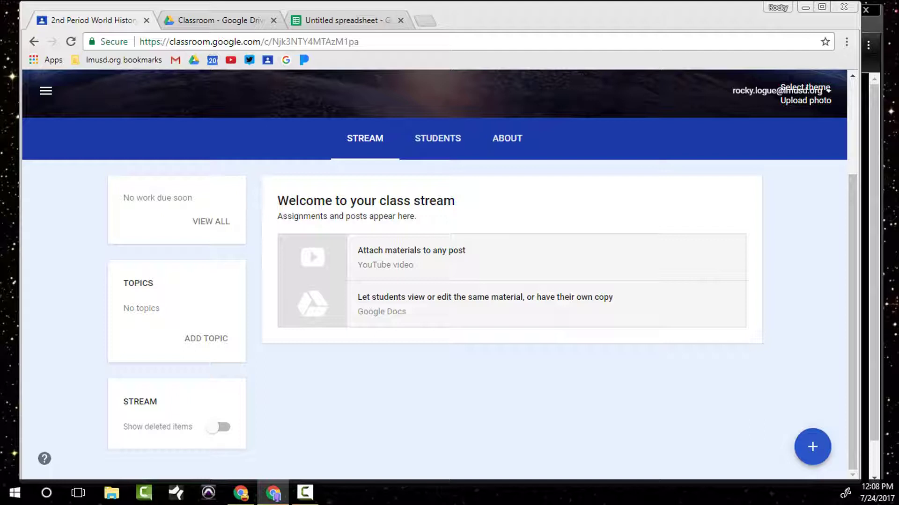
scroll(440, 280, "up", 2)
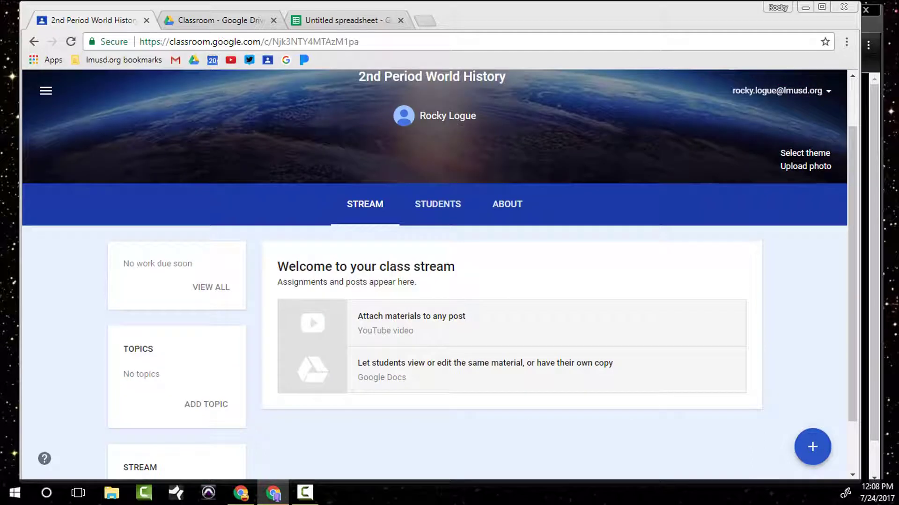
scroll(440, 274, "down", 2)
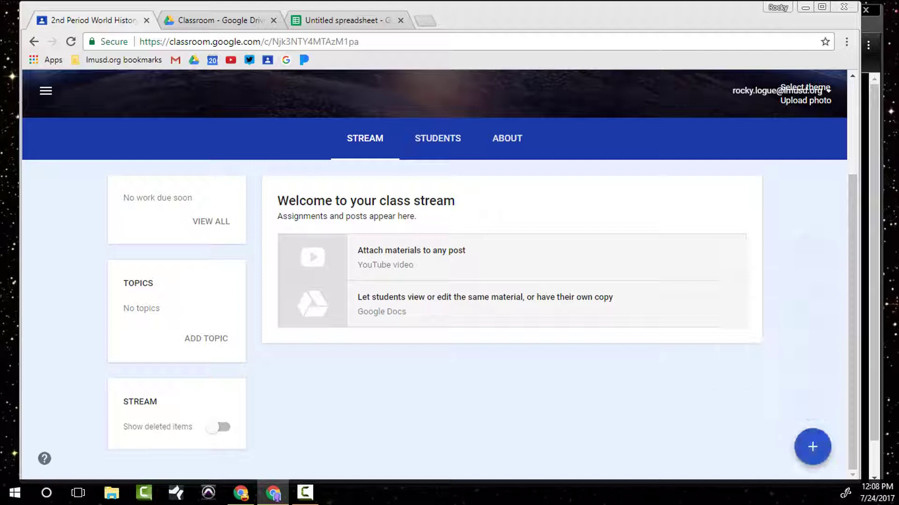
Start a new announcement for the class, dismiss the posting tip and write "Open Books" as its message.
mouse_move(812, 447)
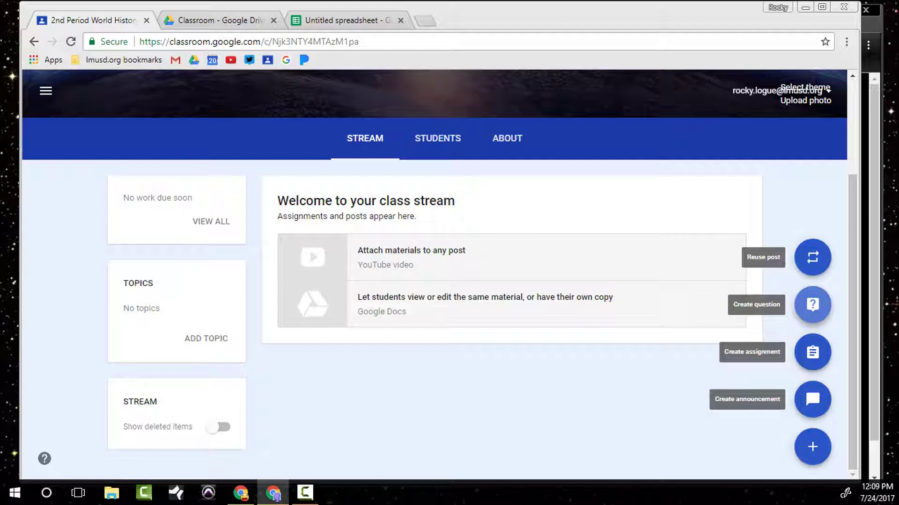
left_click(813, 351)
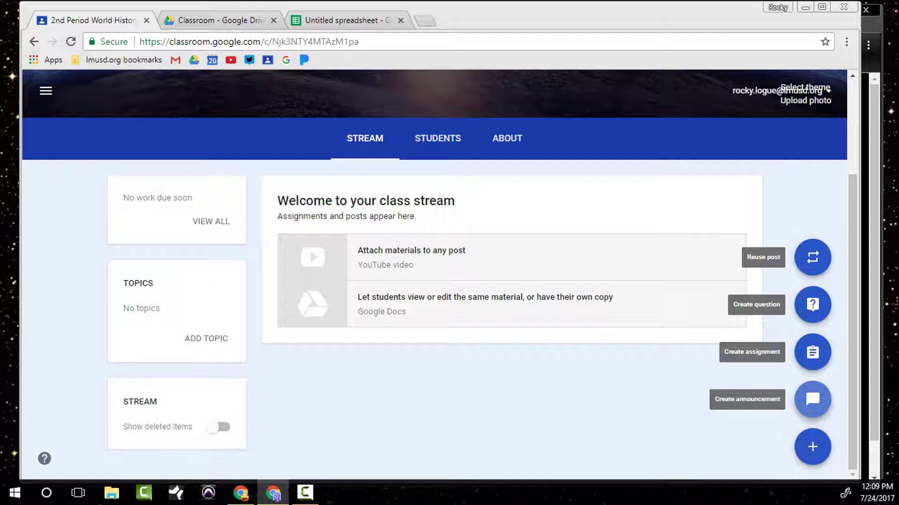
left_click(813, 400)
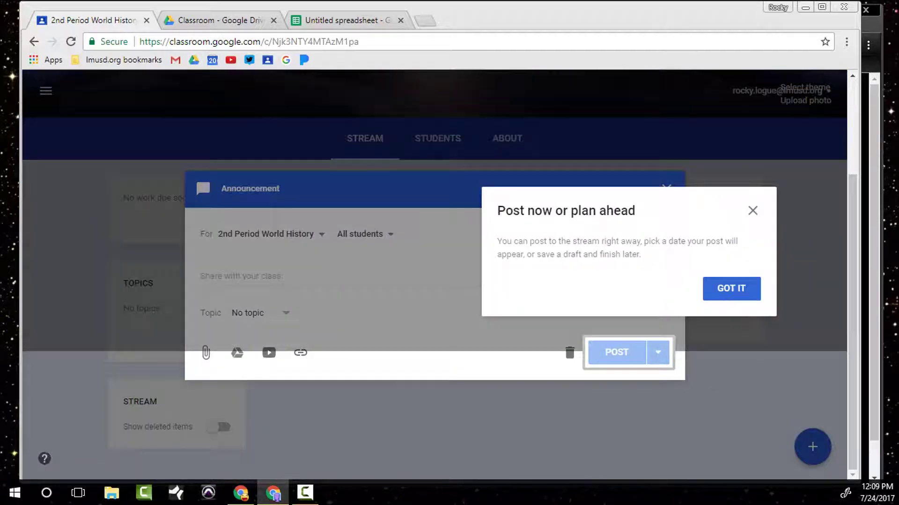
key("Return")
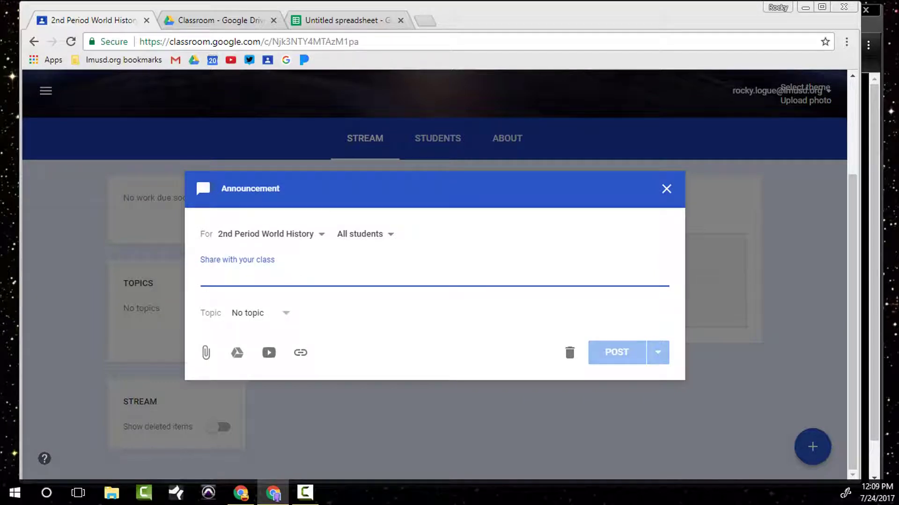
type("pen Books")
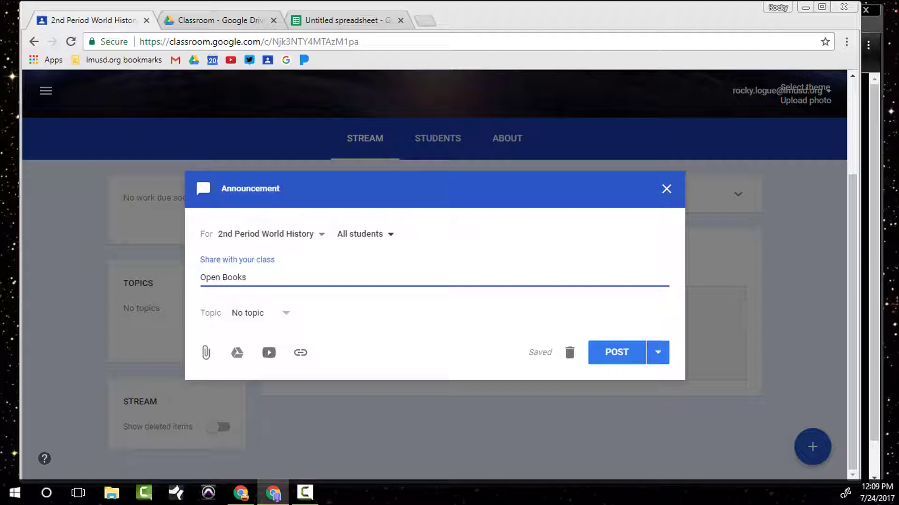
Check the announcement's student recipient choices and topic options, leaving All students and No topic selected.
left_click(364, 234)
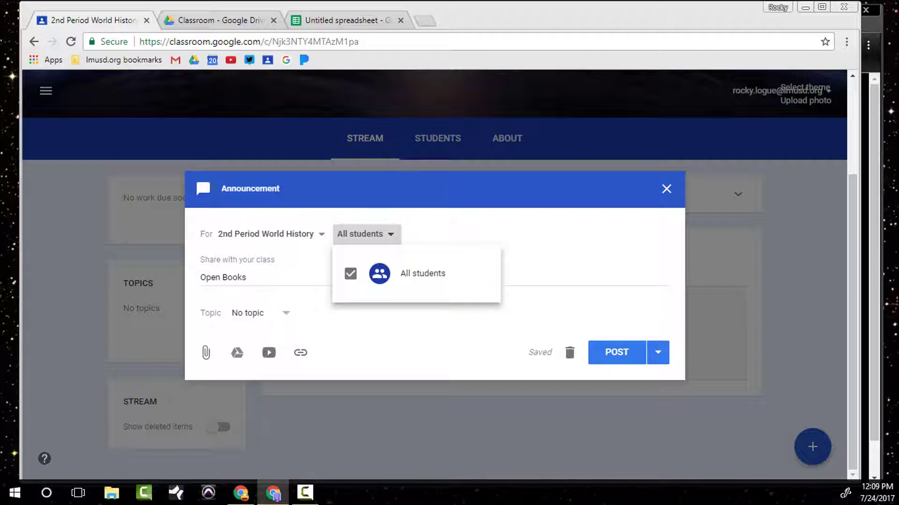
left_click(383, 262)
key("Escape")
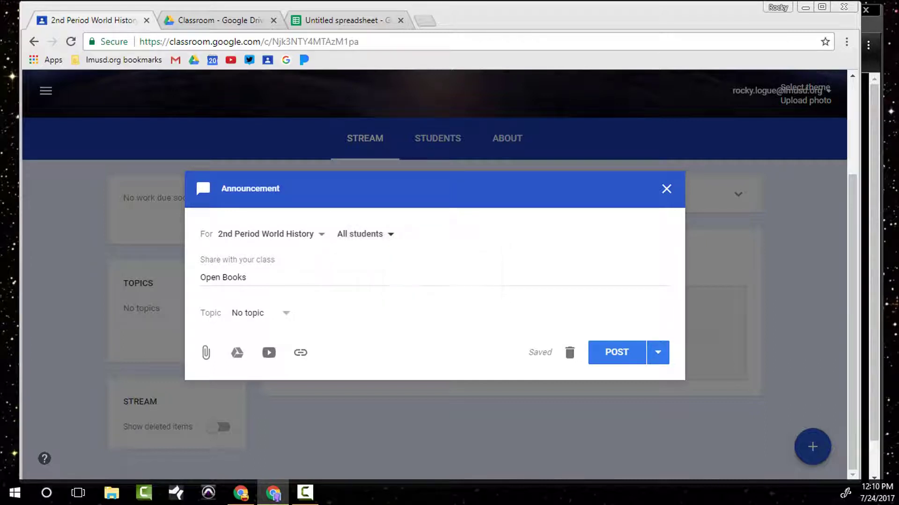
left_click(285, 312)
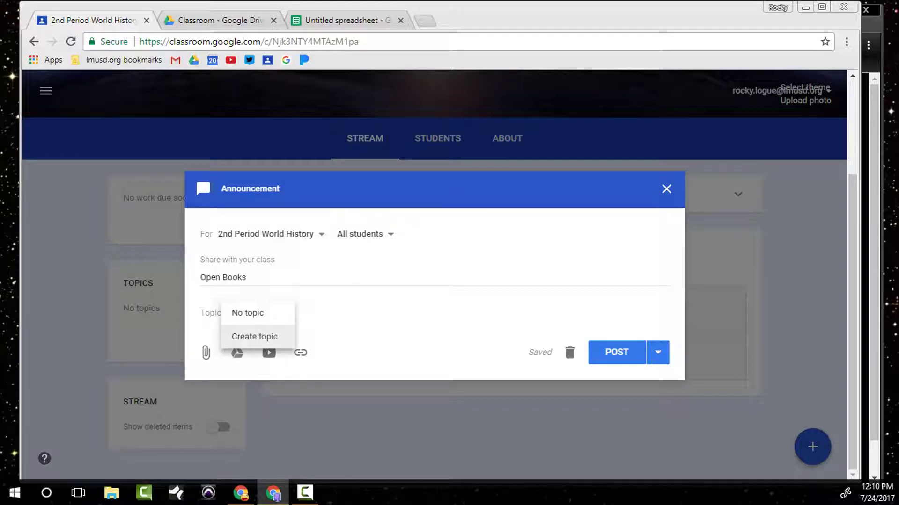
key("ctrl")
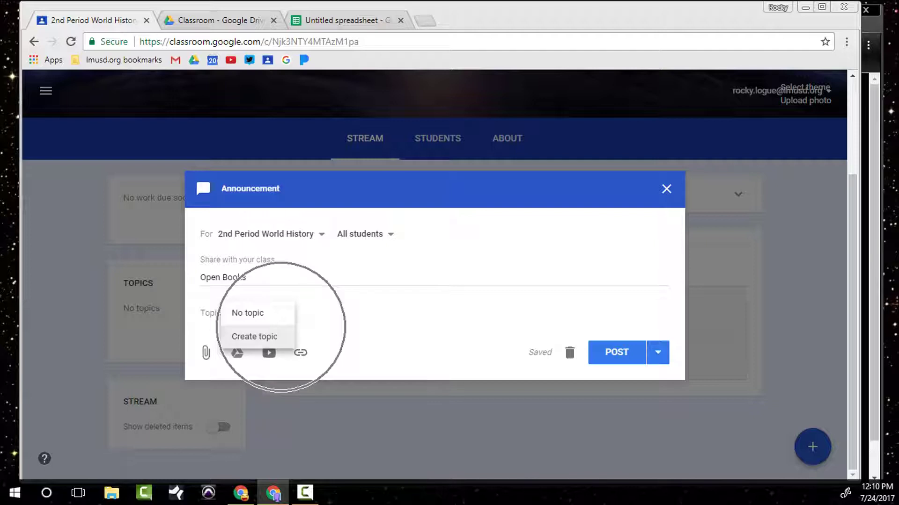
left_click(305, 278)
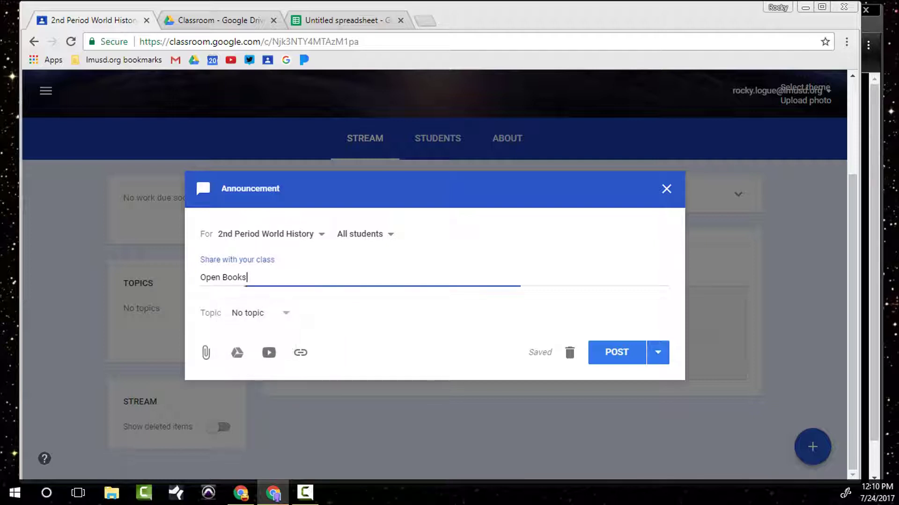
key("ctrl")
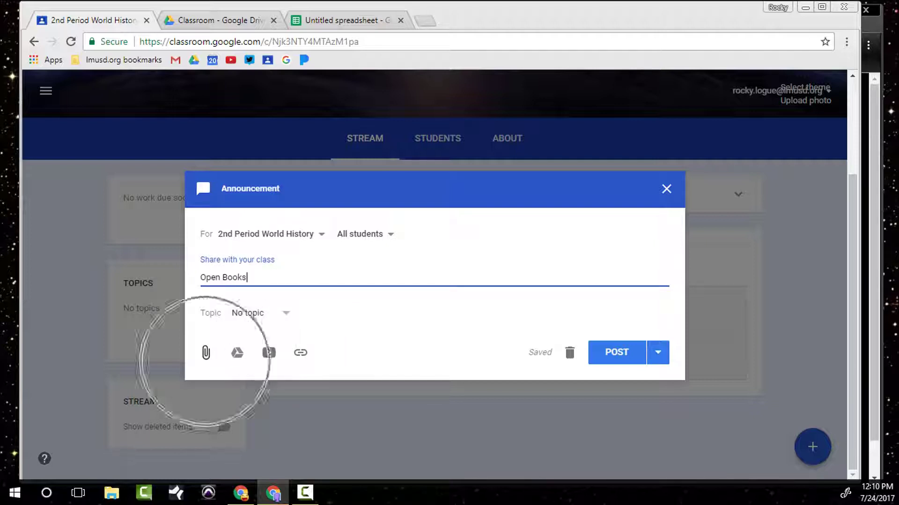
key("ctrl")
key("ctrl")
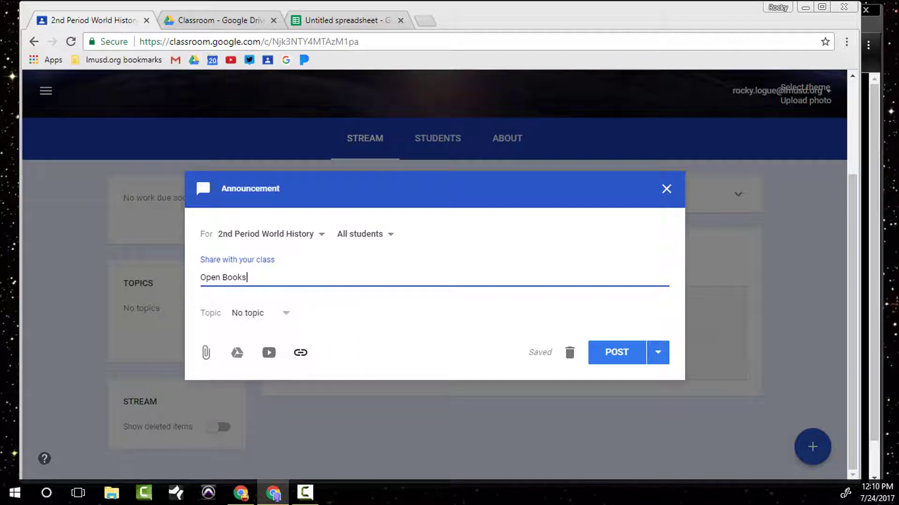
Attach the recent Google Drive file "Untitled spreadsheet" to the announcement.
key("ctrl")
key("ctrl")
key("ctrl")
key("ctrl")
left_click(238, 353)
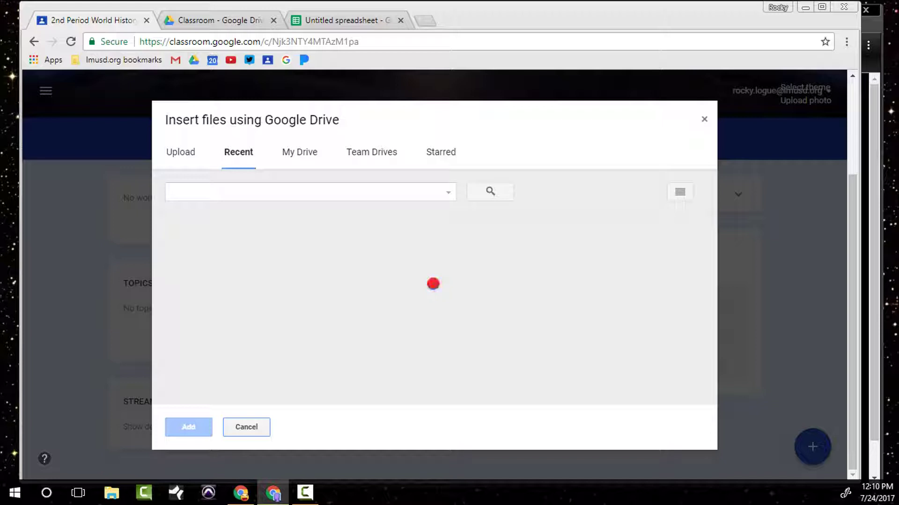
left_click(226, 311)
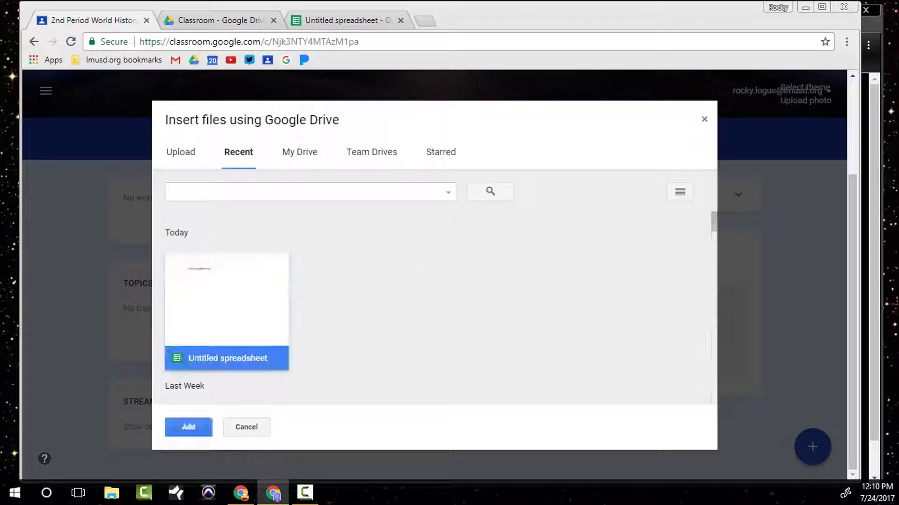
left_click(188, 427)
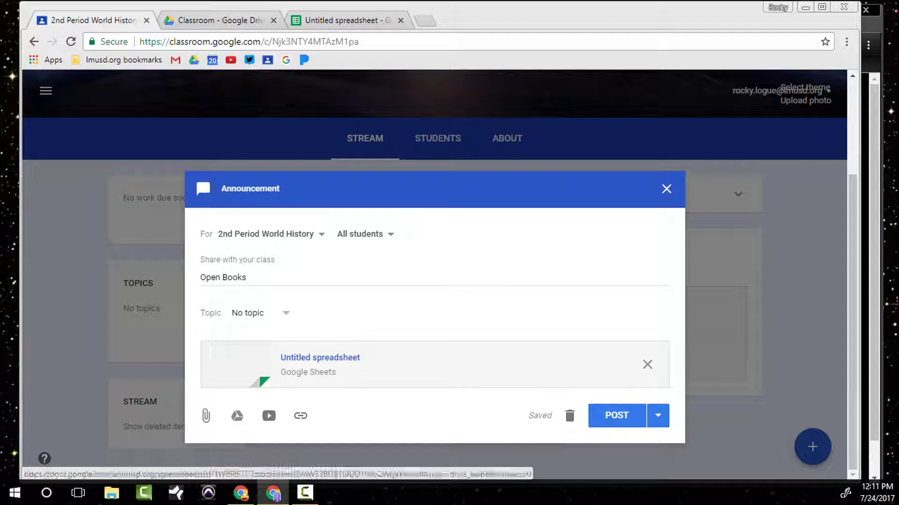
Look through the announcement's posting options and open its scheduling settings.
left_click(658, 416)
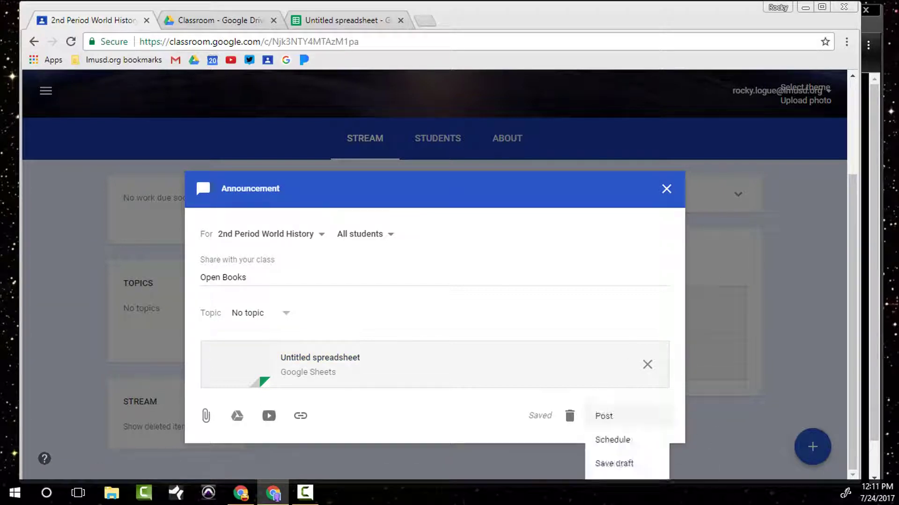
key("Down")
key("Down")
key("Down")
key("Down")
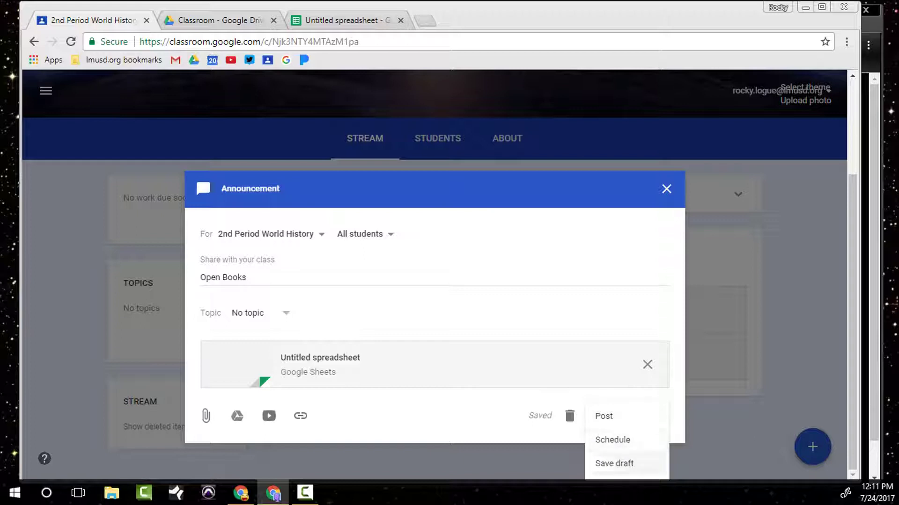
key("Down")
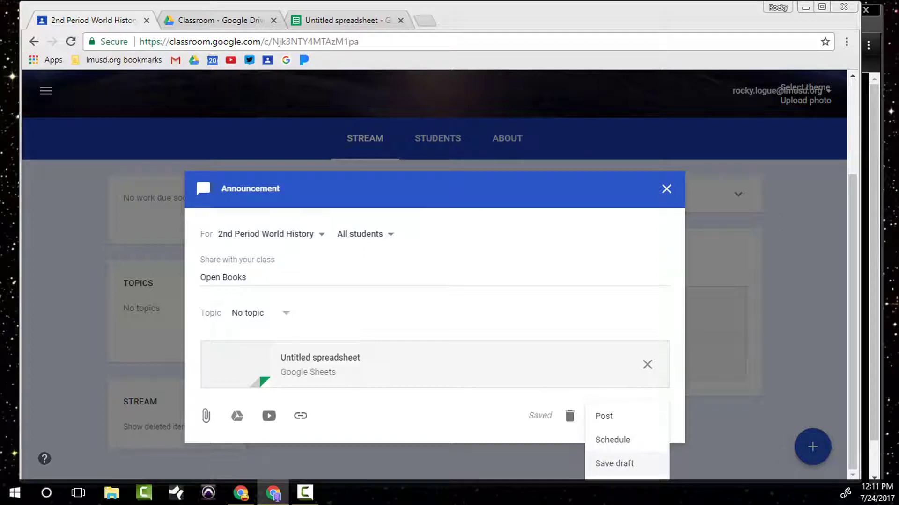
key("Up")
key("Return")
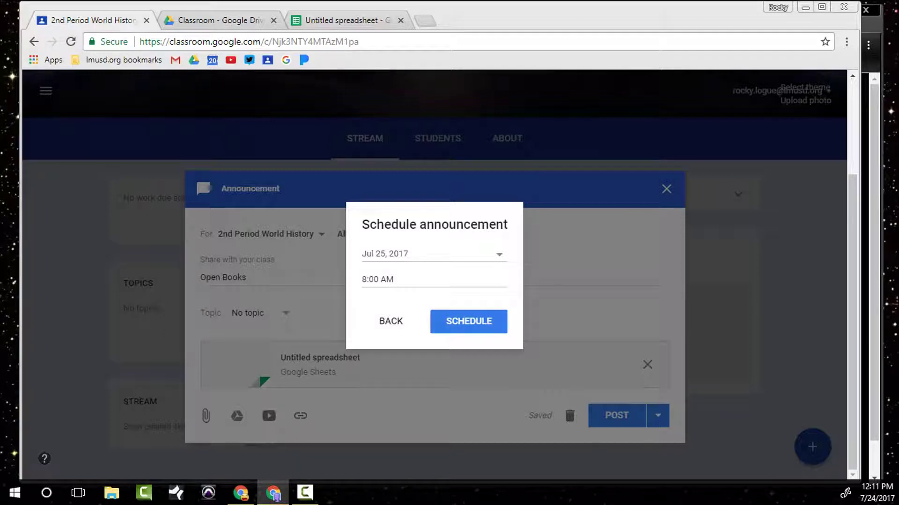
Check the schedule's time and date choices, back out without scheduling and delete the announcement draft.
left_click(377, 280)
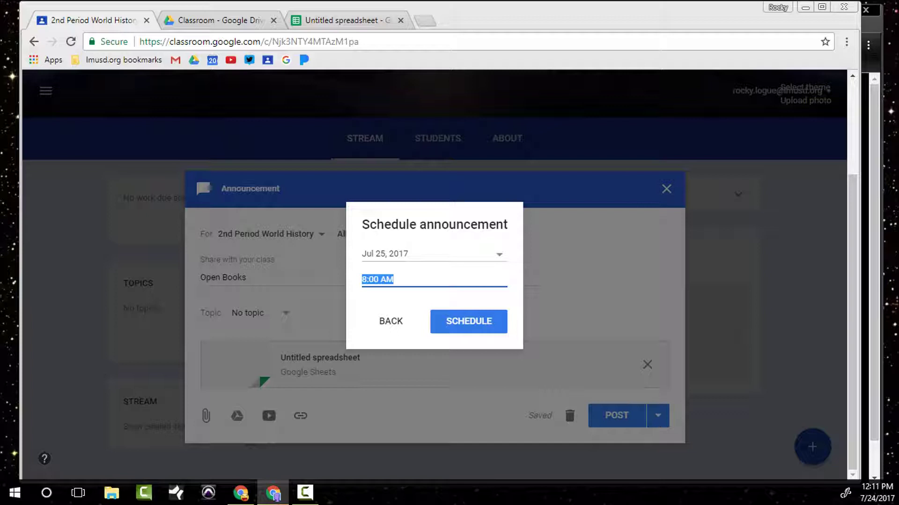
left_click(408, 253)
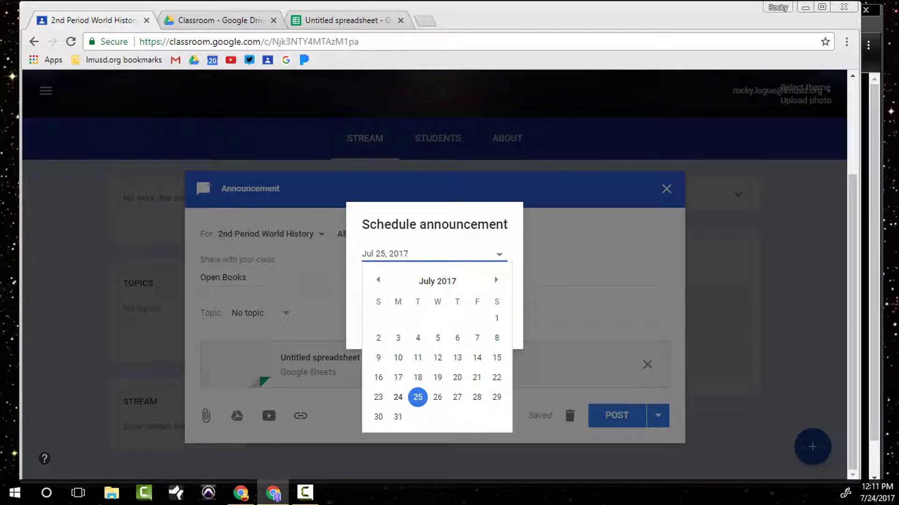
left_click(417, 397)
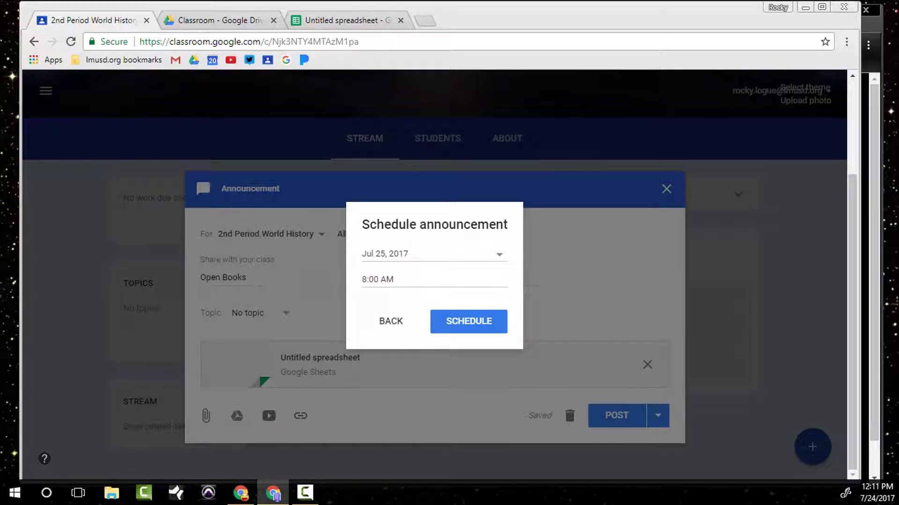
left_click(391, 321)
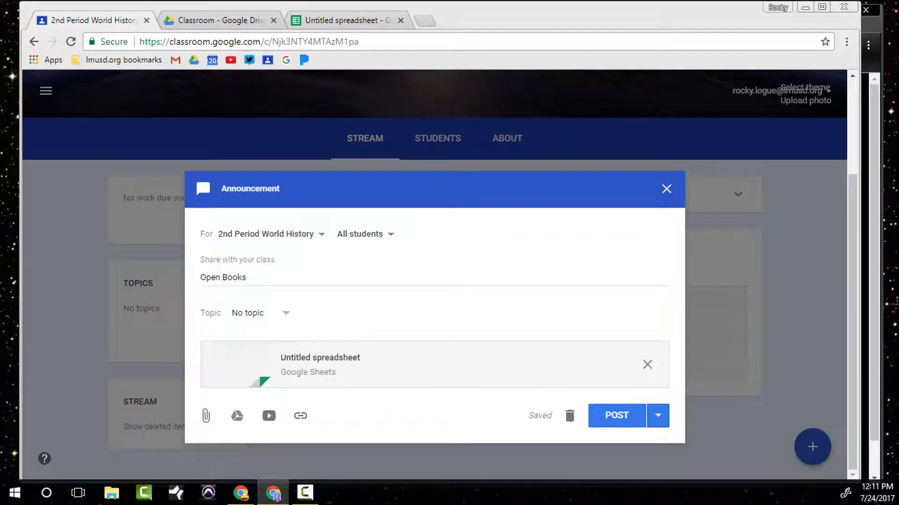
left_click(570, 416)
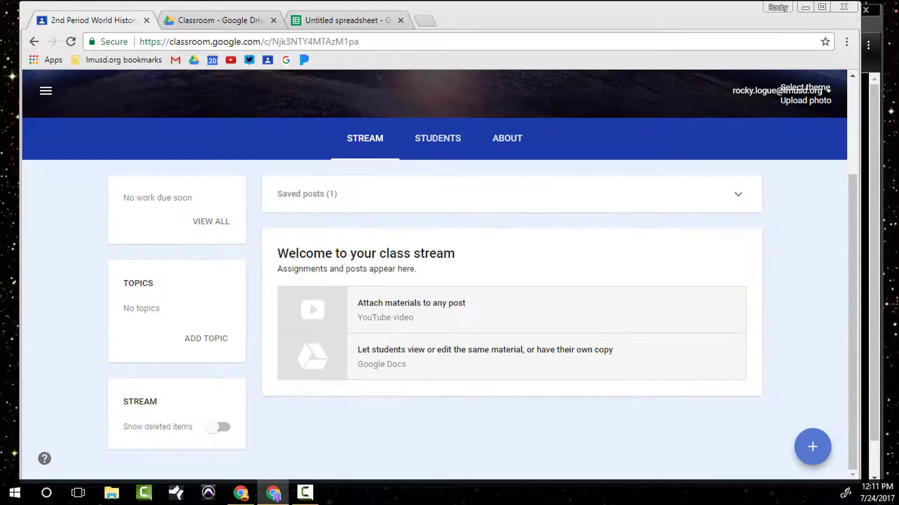
Start a new assignment for the class and title it "#001 - Rome".
mouse_move(812, 447)
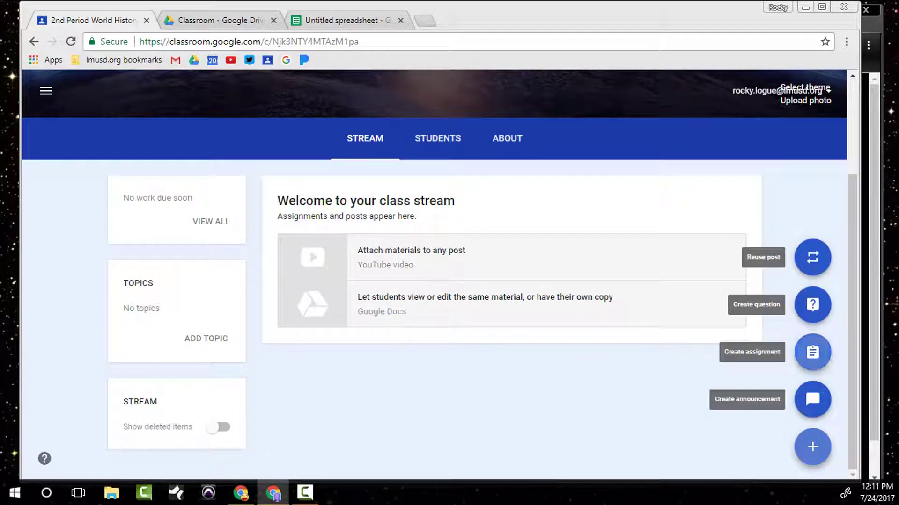
left_click(812, 352)
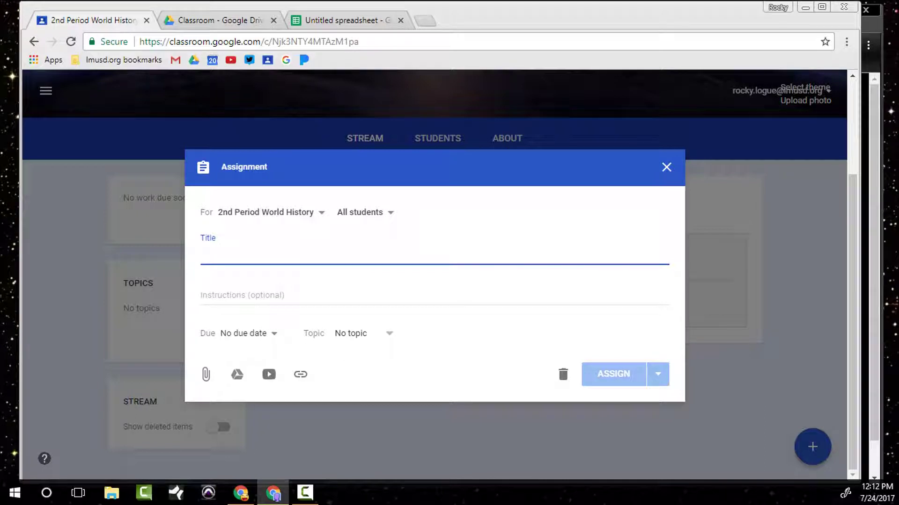
type("#")
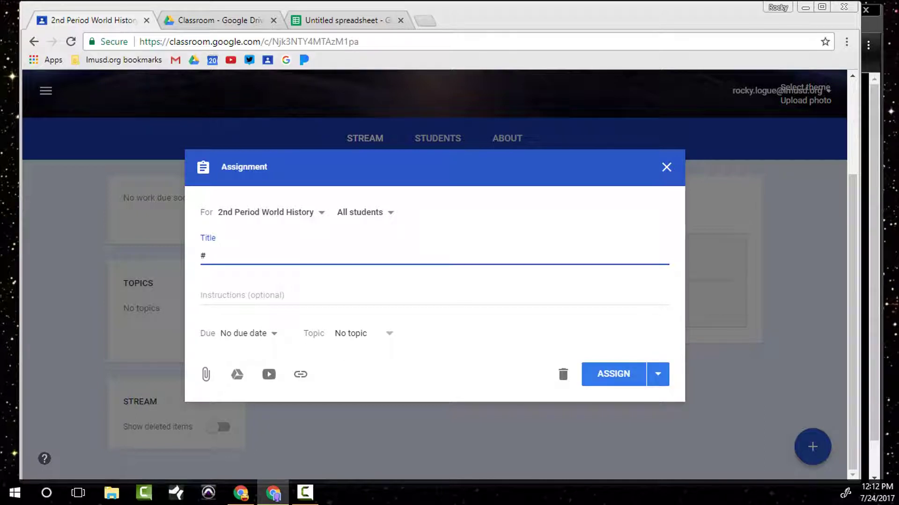
type("001")
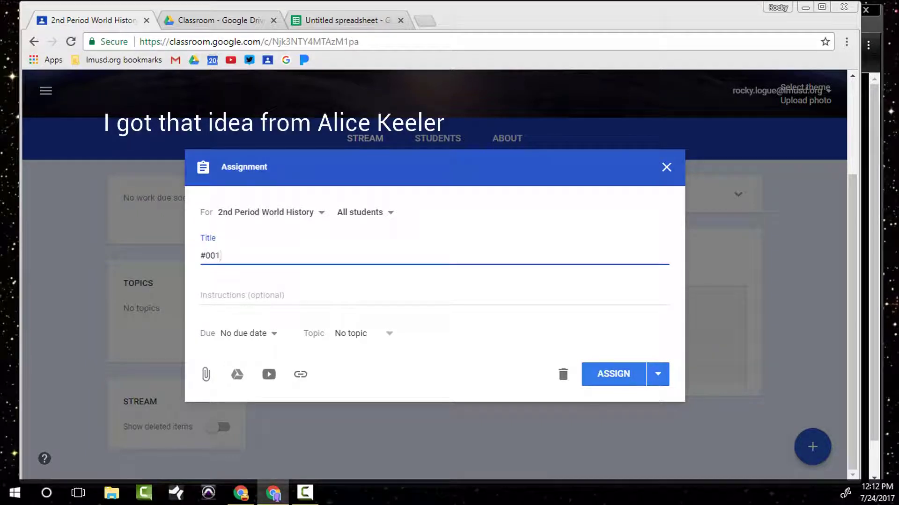
type(" -")
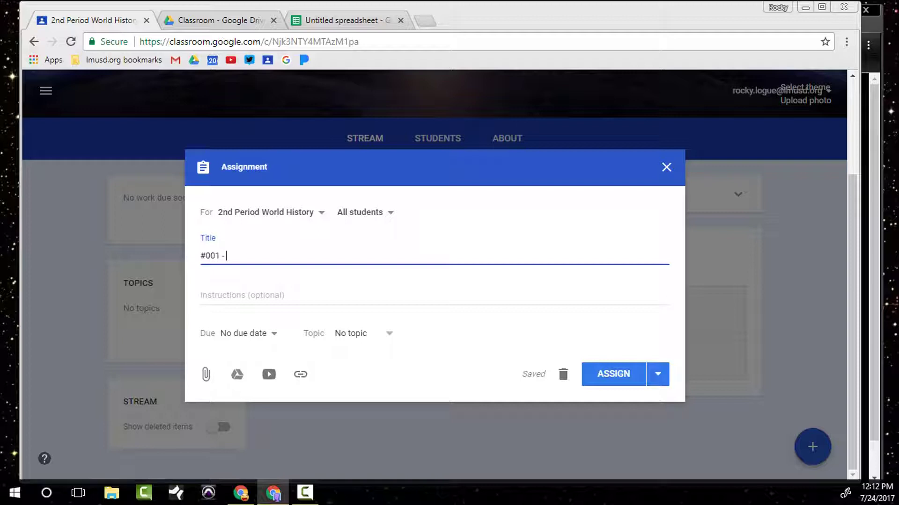
type("Rome")
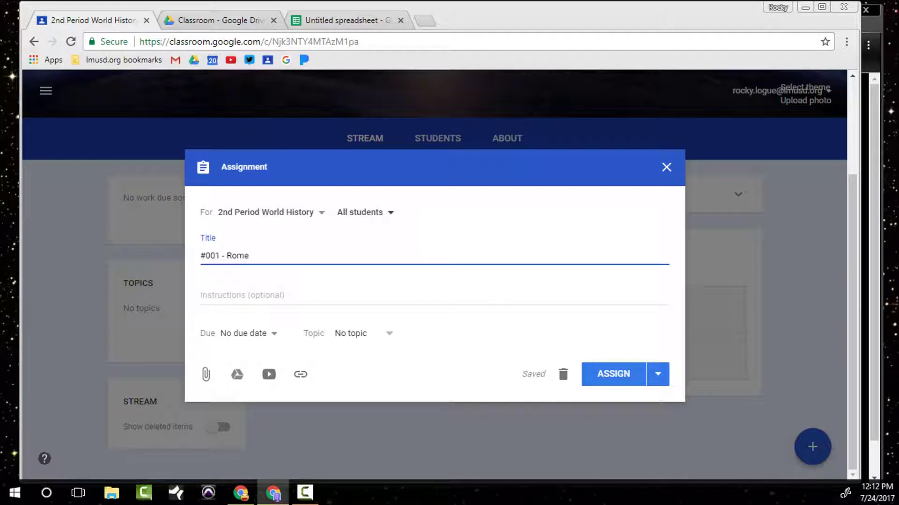
Check the assignment's student and class recipient choices, keeping All students and only 2nd Period World History selected.
left_click(365, 212)
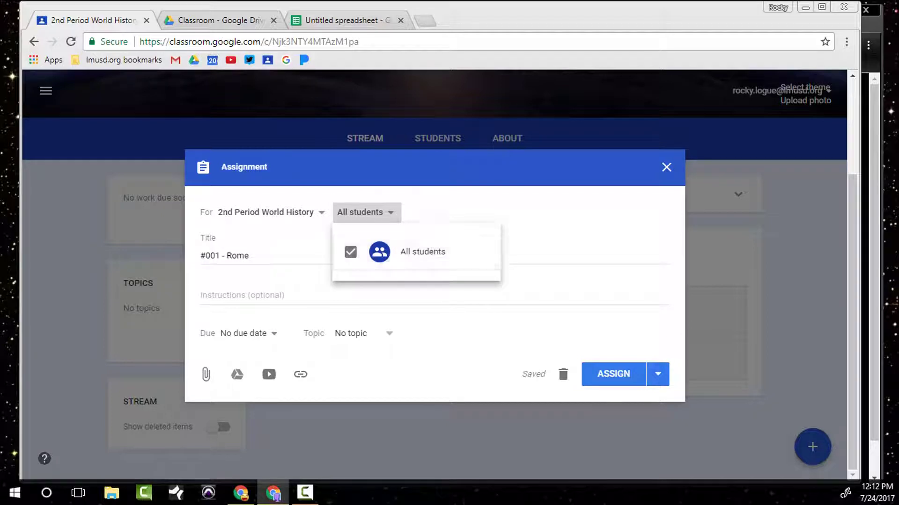
key("Escape")
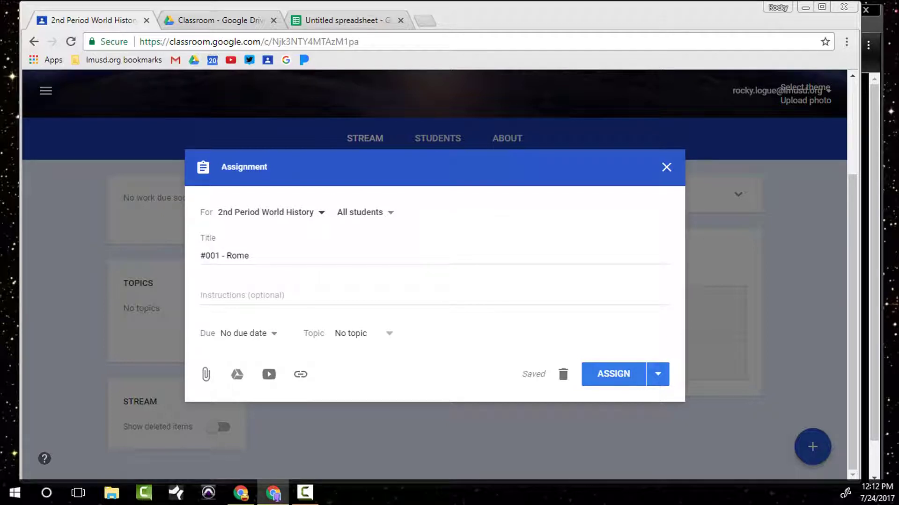
left_click(272, 212)
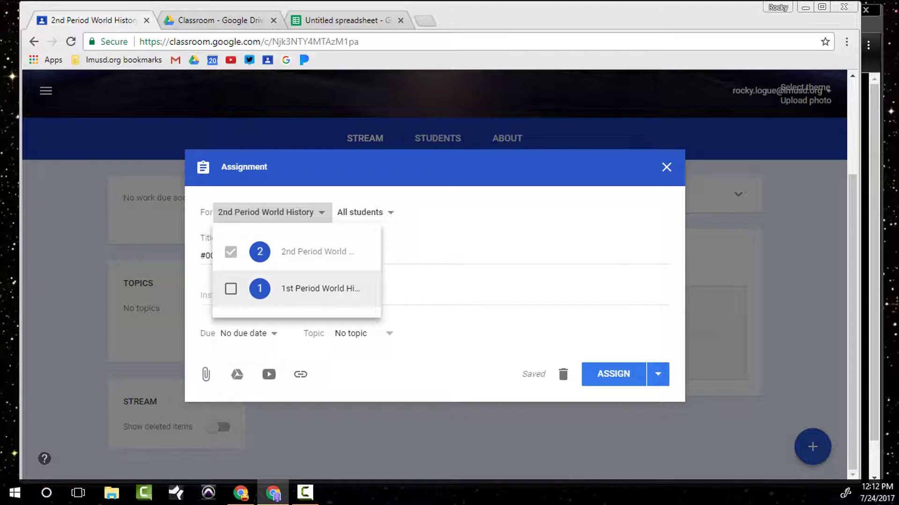
key("Escape")
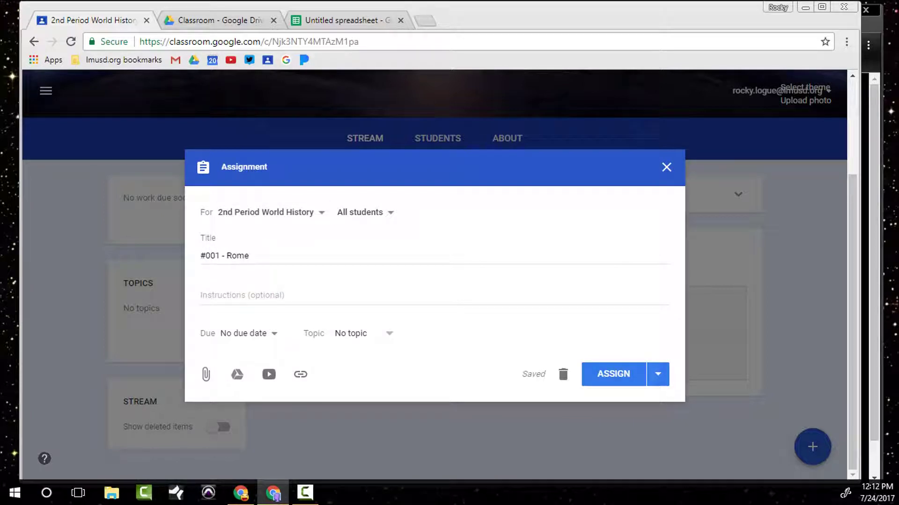
Set the assignment's due date to Jul 25, 2017, without a due time.
key("Tab")
key("Tab")
key("Tab")
key("Tab")
key("Return")
left_click(348, 378)
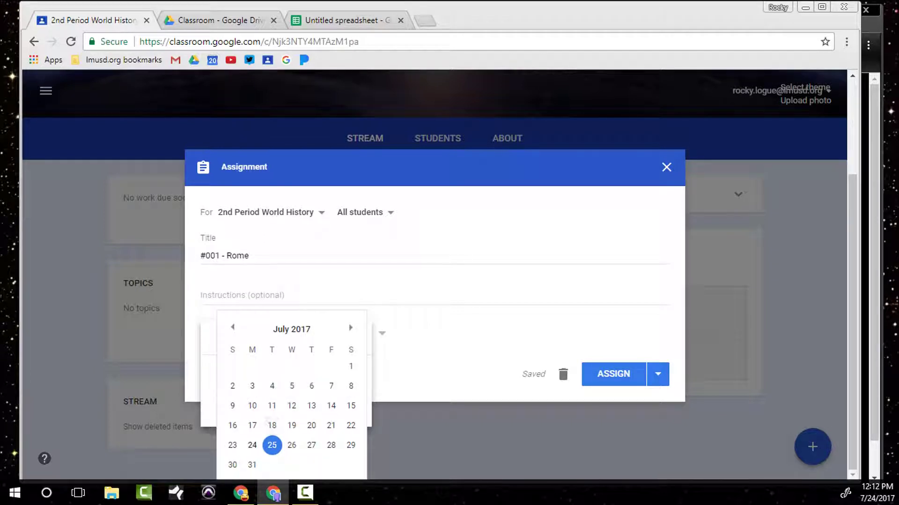
left_click(271, 445)
left_click(266, 333)
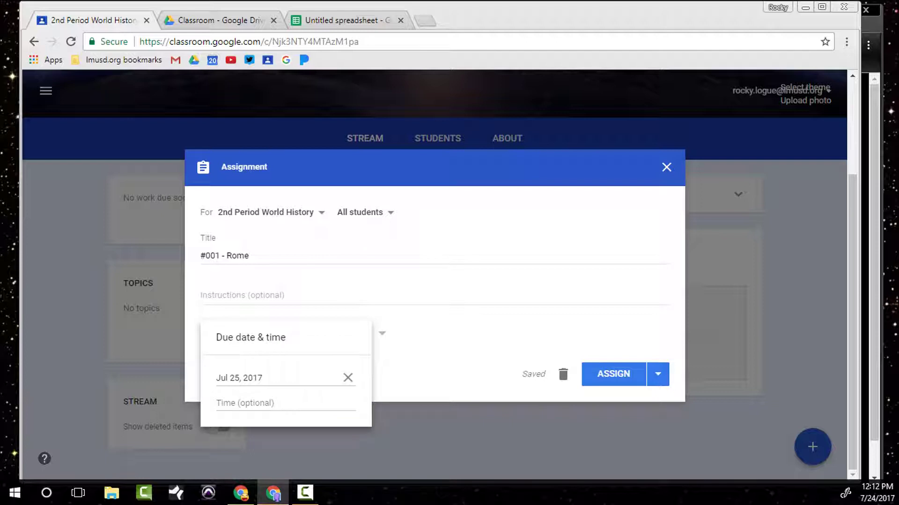
key("Escape")
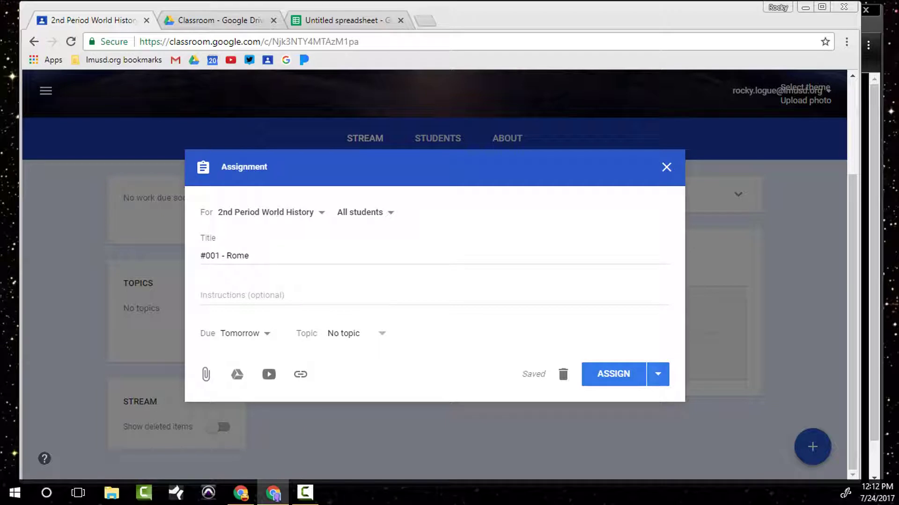
Look over the assignment's topic choices and attachment types, leaving No topic selected.
left_click(356, 334)
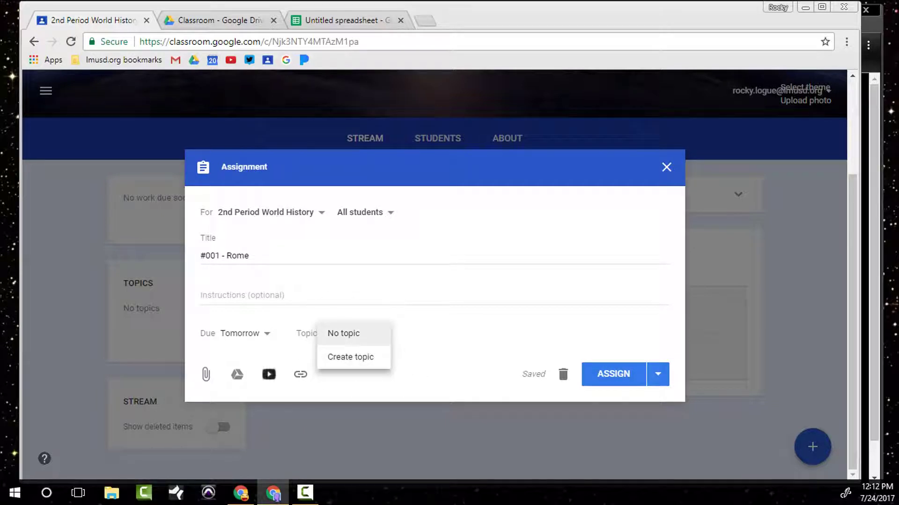
left_click(300, 375)
left_click(421, 330)
left_click(269, 375)
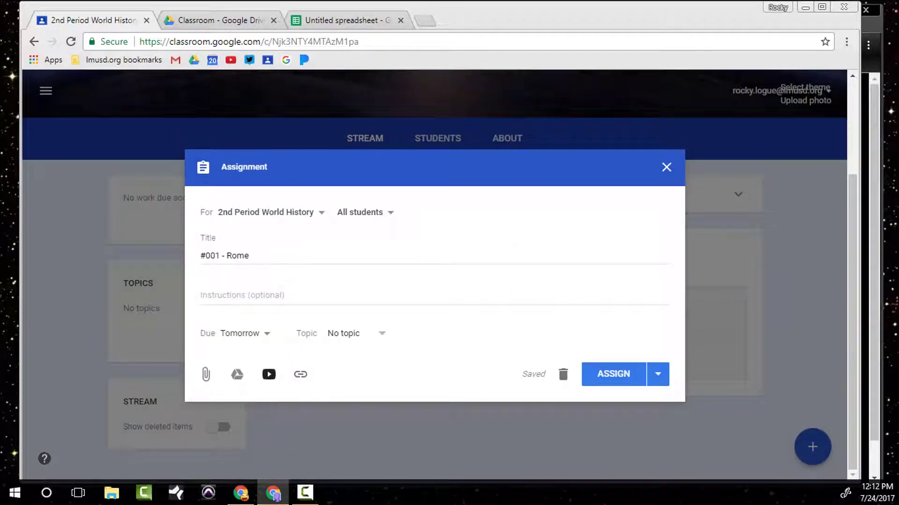
left_click(237, 374)
left_click(206, 374)
Attach "Untitled spreadsheet" from the recent Google Drive files to the assignment and dismiss the sharing settings tip.
left_click(236, 374)
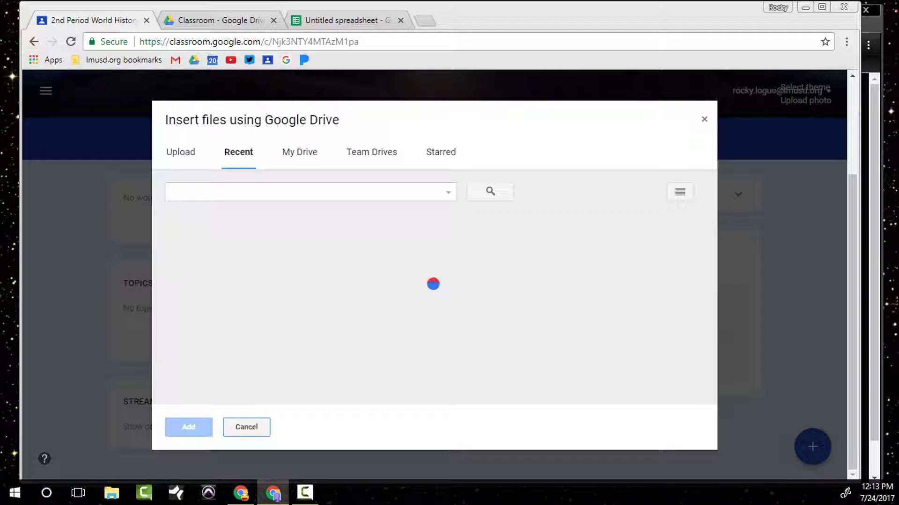
left_click(226, 309)
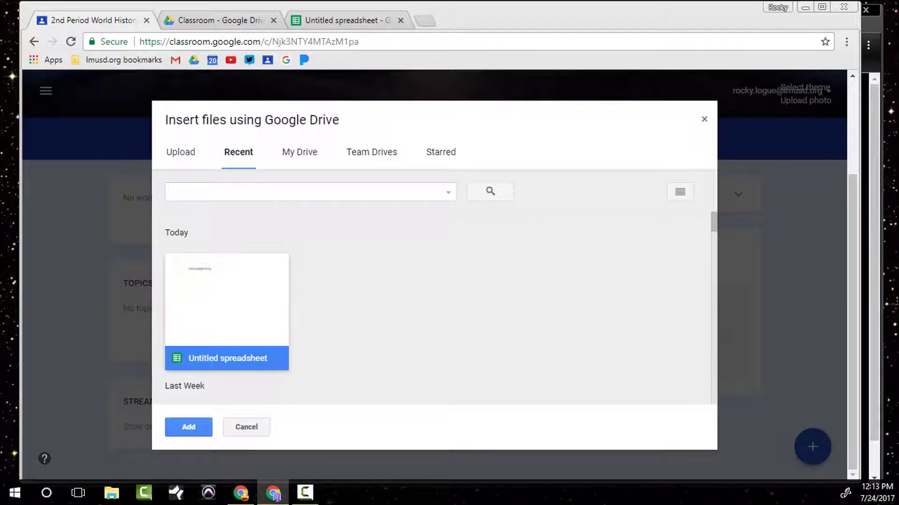
key("Return")
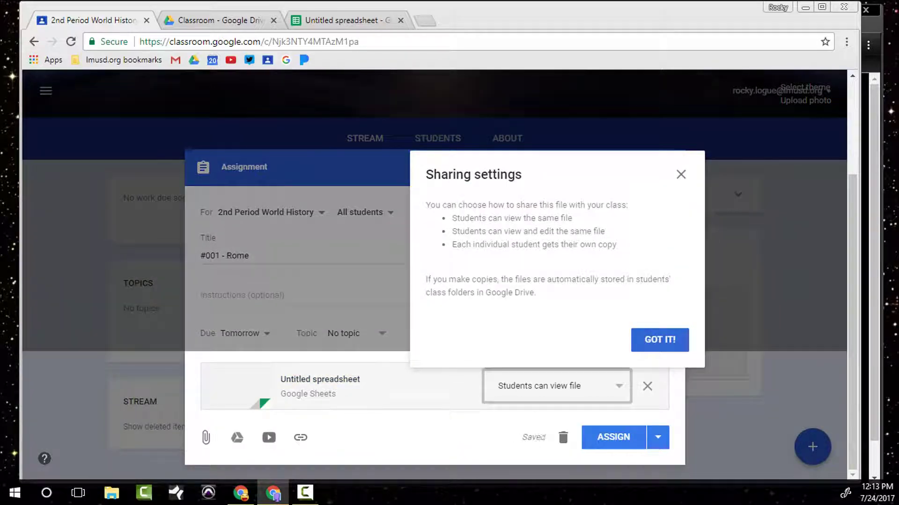
key("Return")
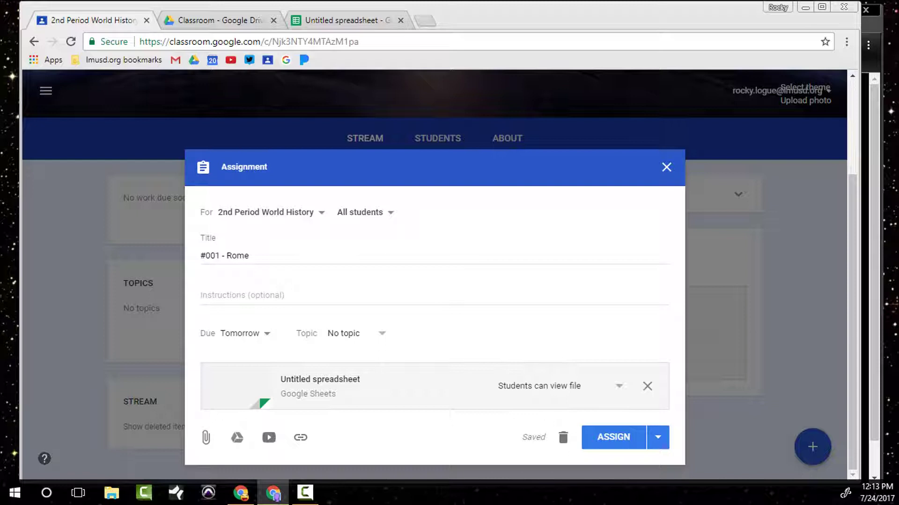
Examine the attached spreadsheet's student sharing choices, keeping "Students can view file".
key("Return")
key("Down")
key("Down")
key("Up")
key("Up")
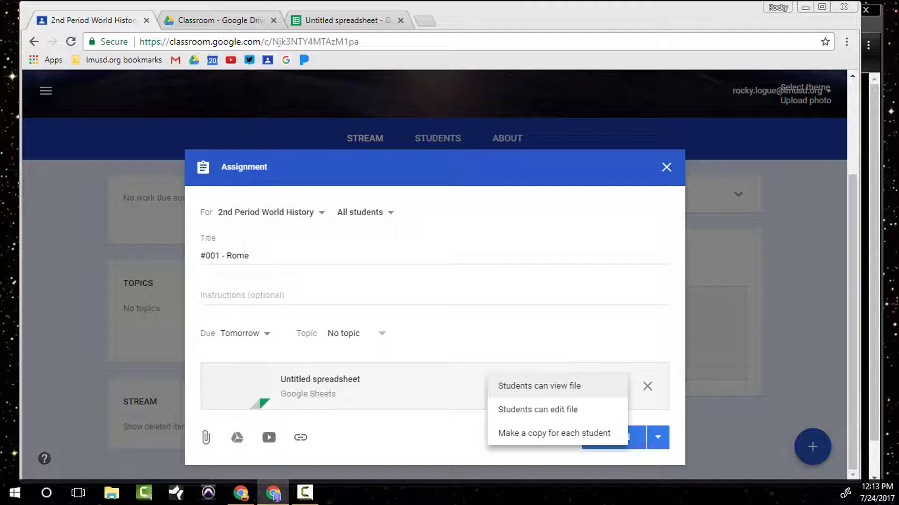
key("Down")
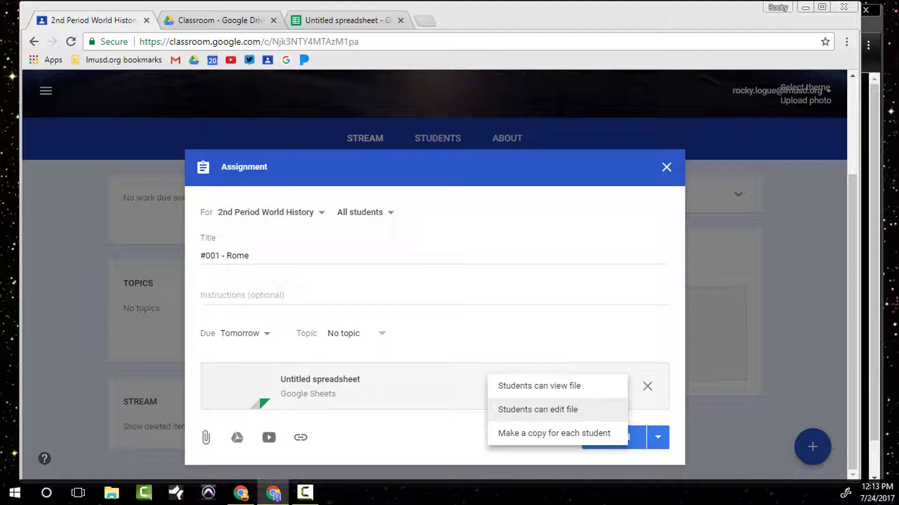
left_click(583, 430)
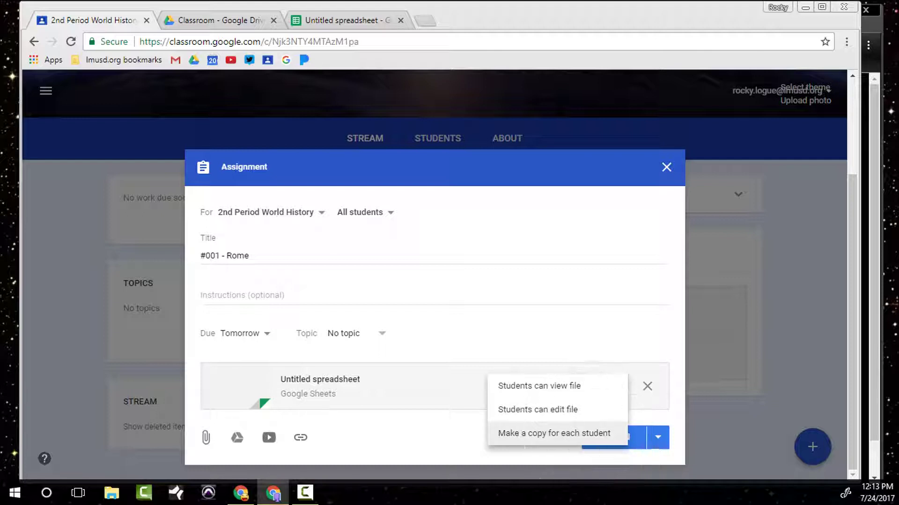
left_click(583, 431)
left_click(502, 433)
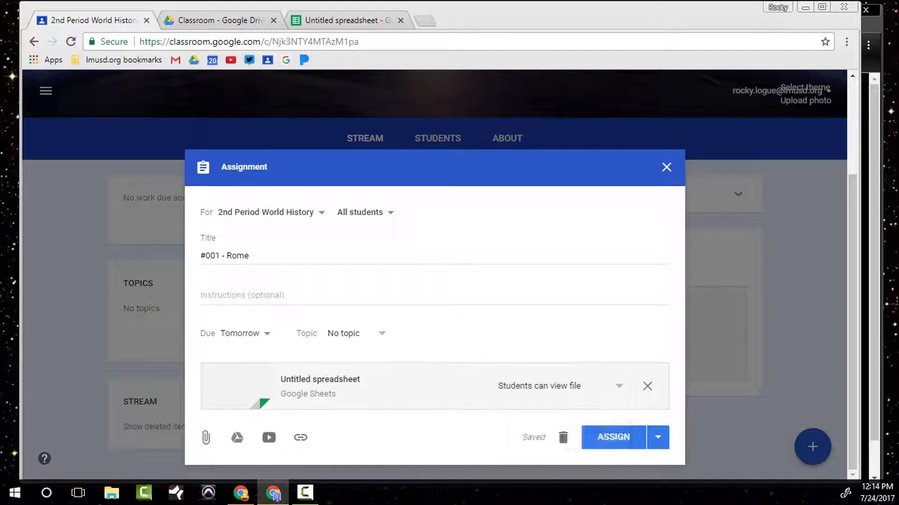
Check the assignment's assigning and scheduling choices and delete the assignment draft.
left_click(657, 437)
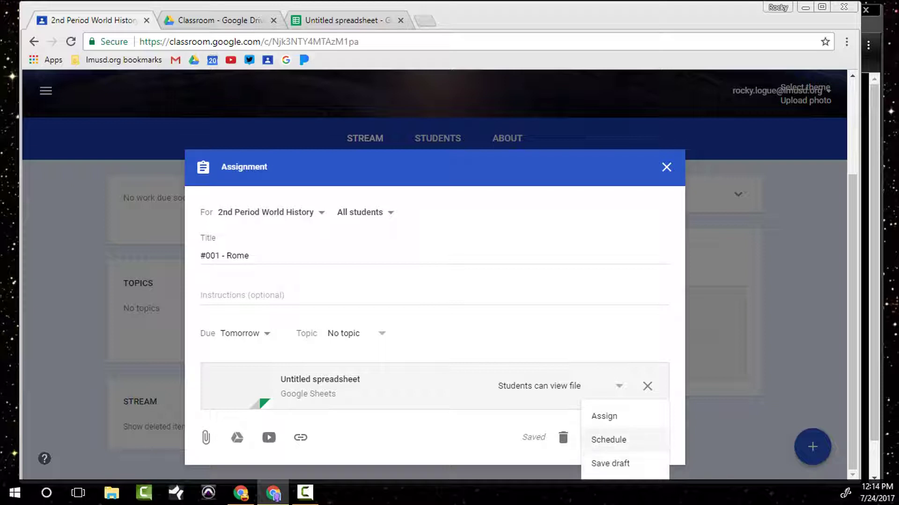
left_click(604, 416)
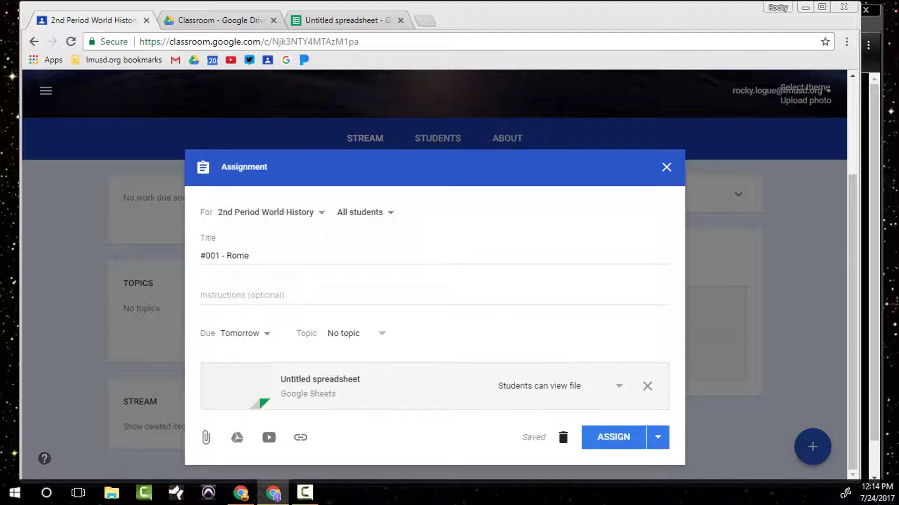
left_click(563, 437)
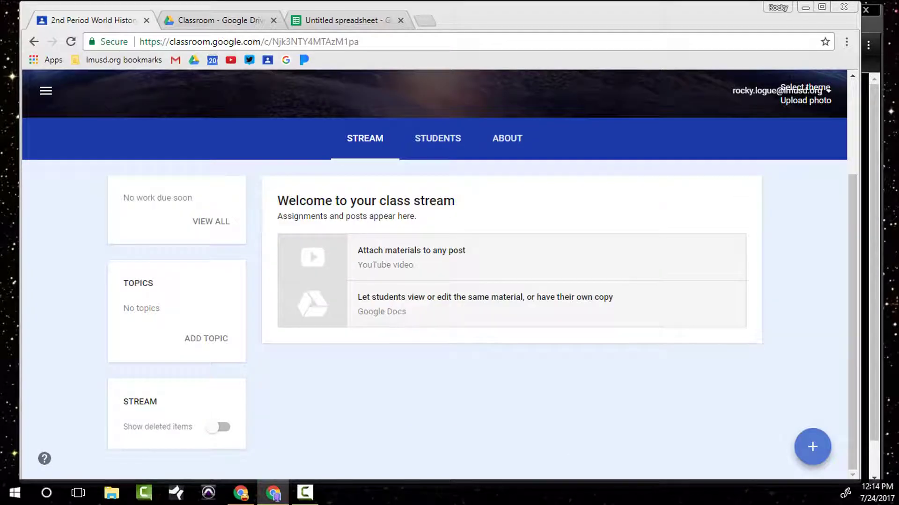